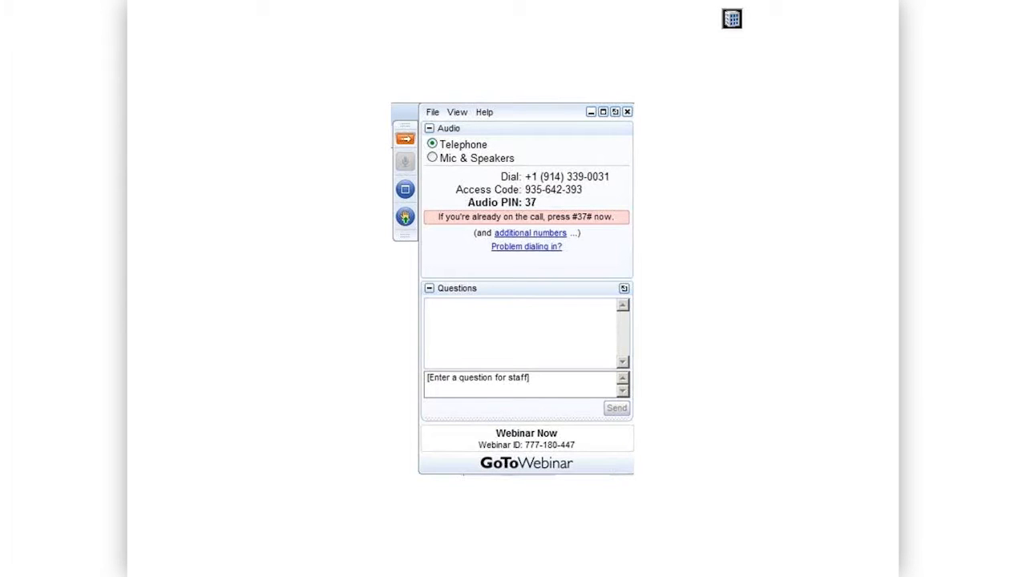
# End the slide show and close the GTWOpener.pptx presentation without saving its changes
pyautogui.press('super')
pyautogui.write('e')
pyautogui.press('Escape')
pyautogui.press('Escape')
pyautogui.press('Escape')
pyautogui.hotkey('alt', 'f')
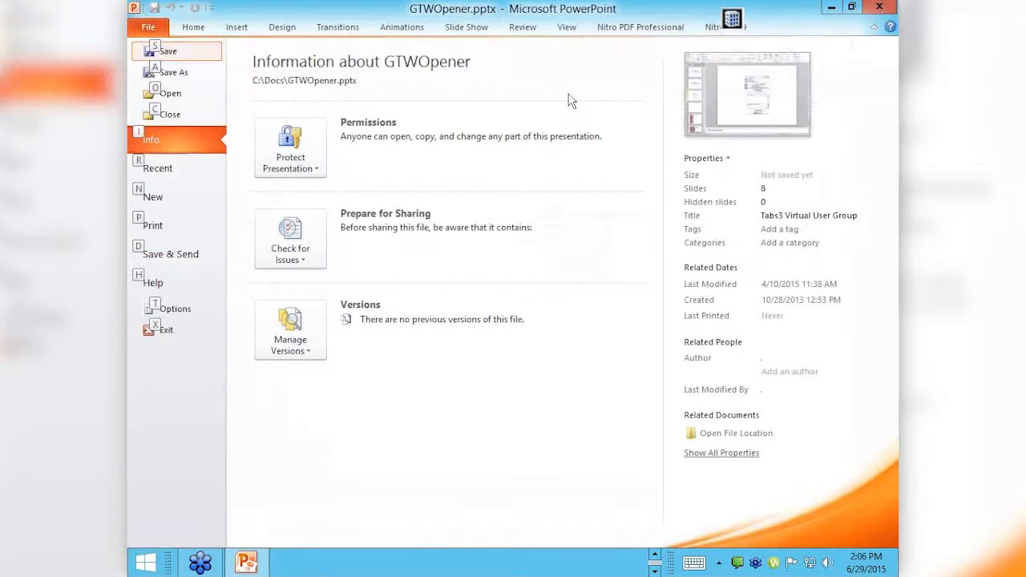
pyautogui.press('c')
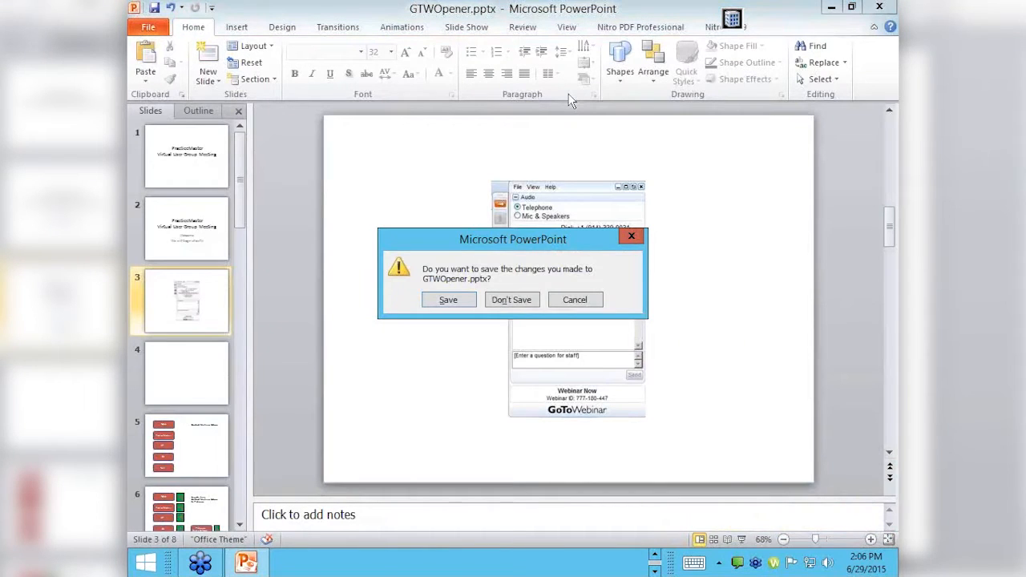
pyautogui.click(525, 305)
# Switch to the PracticeMaster window showing the Client file's fee records and close that file
pyautogui.hotkey('alt', 'Tab')
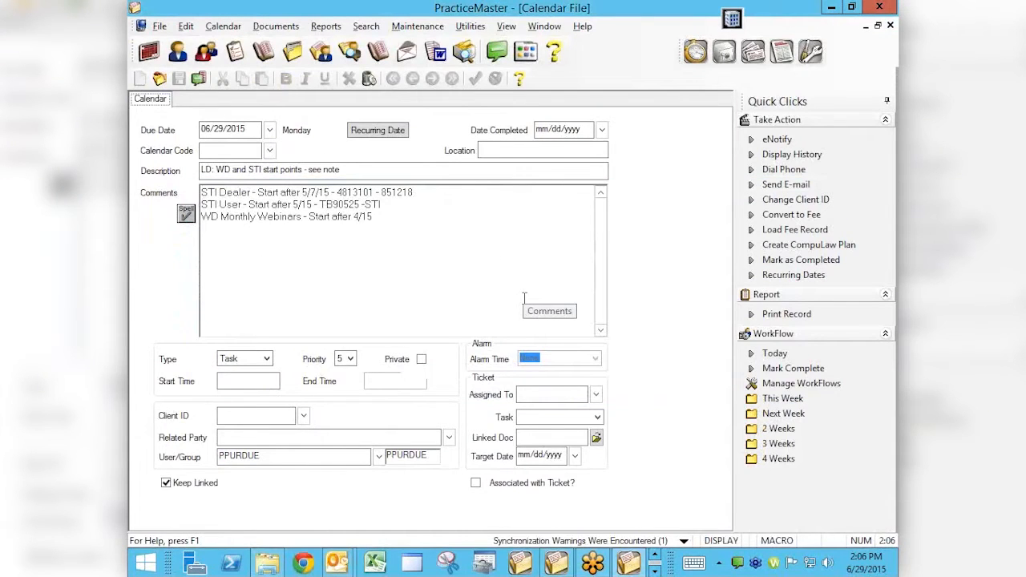
pyautogui.hotkey('alt', 'Tab')
pyautogui.hotkey('alt', 'Tab')
pyautogui.hotkey('alt', 'Tab')
pyautogui.hotkey('alt', 'Tab')
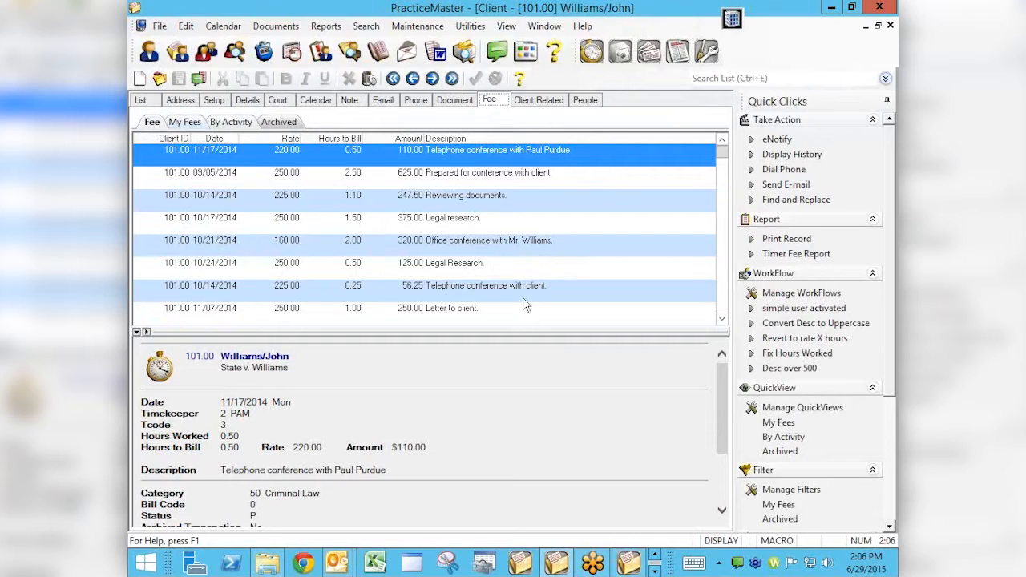
pyautogui.click(889, 25)
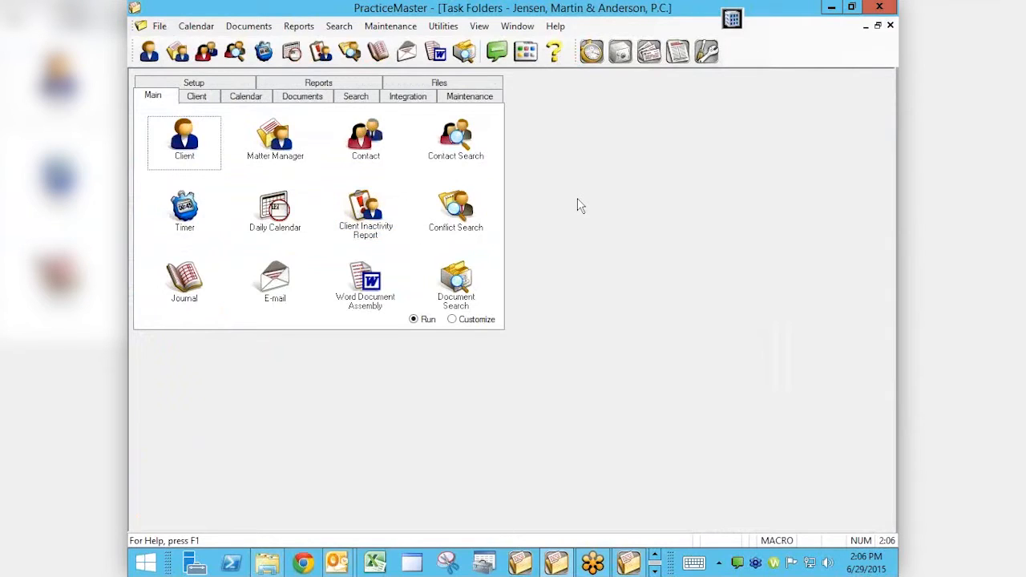
# Open the Timer and add ten new time tasks to its list
pyautogui.click(178, 212)
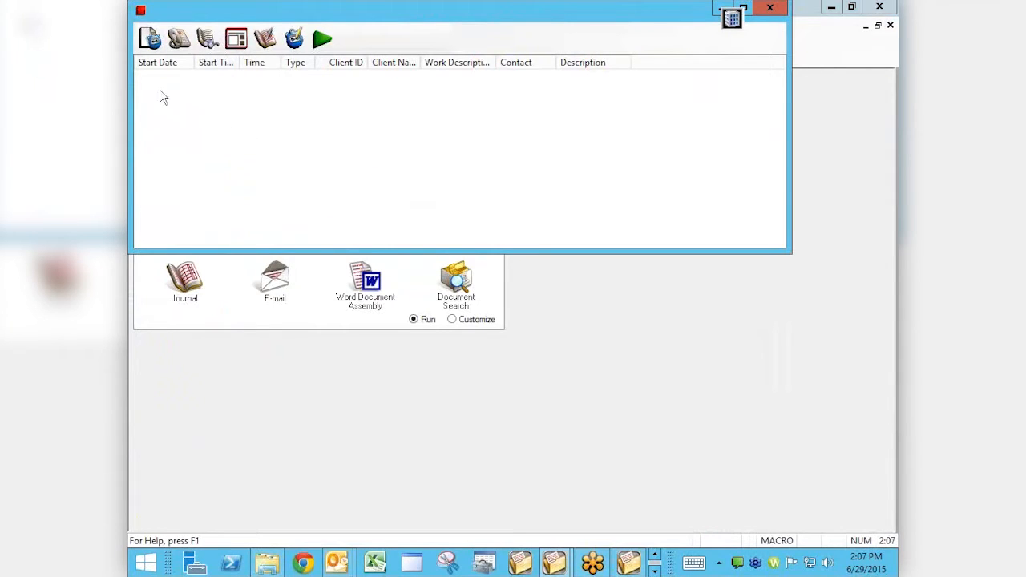
pyautogui.click(150, 41)
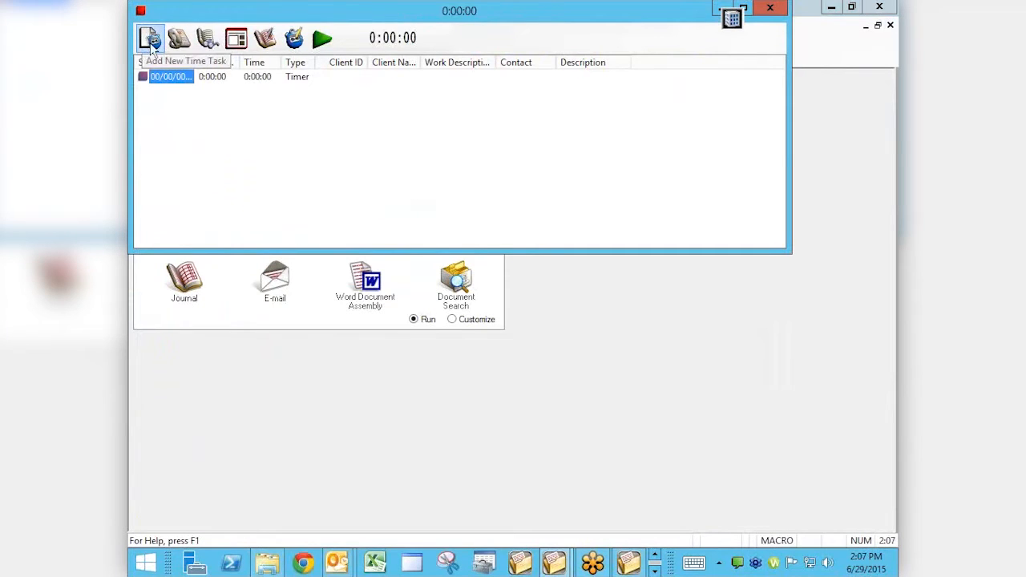
pyautogui.click(150, 41)
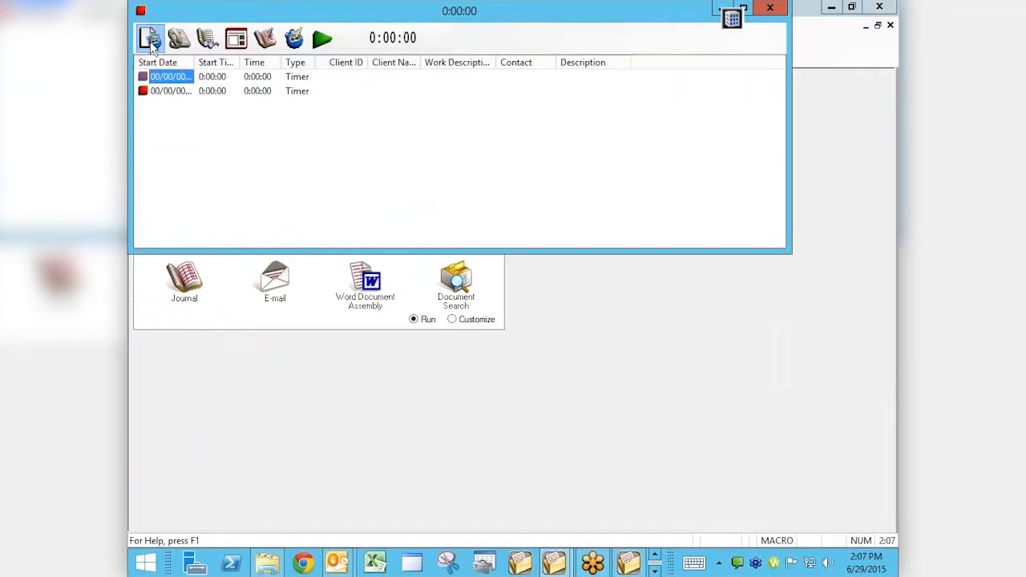
pyautogui.click(150, 42)
pyautogui.click(150, 42)
pyautogui.click(150, 42)
pyautogui.click(150, 41)
pyautogui.click(150, 42)
pyautogui.click(150, 41)
pyautogui.click(150, 41)
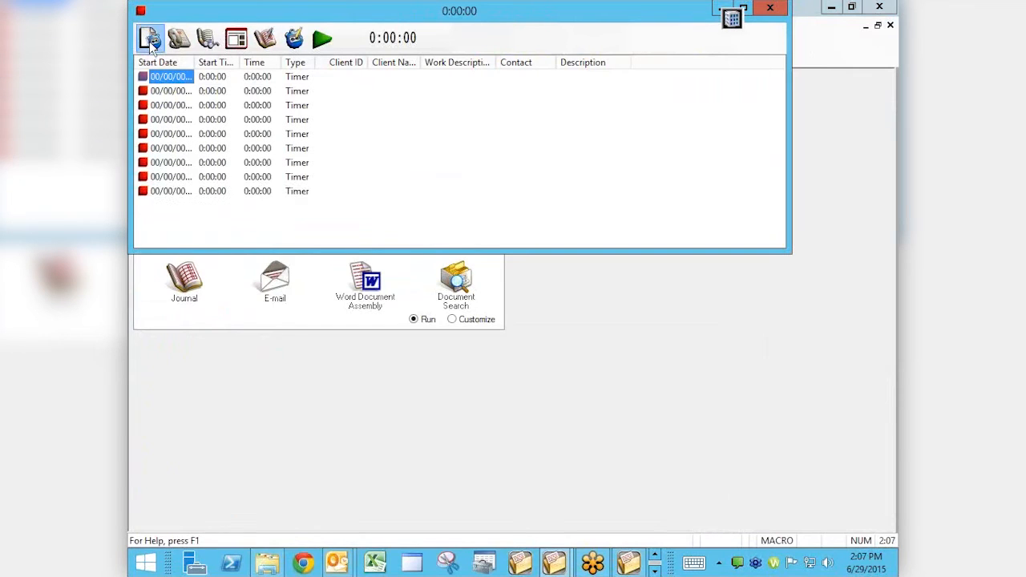
pyautogui.click(150, 41)
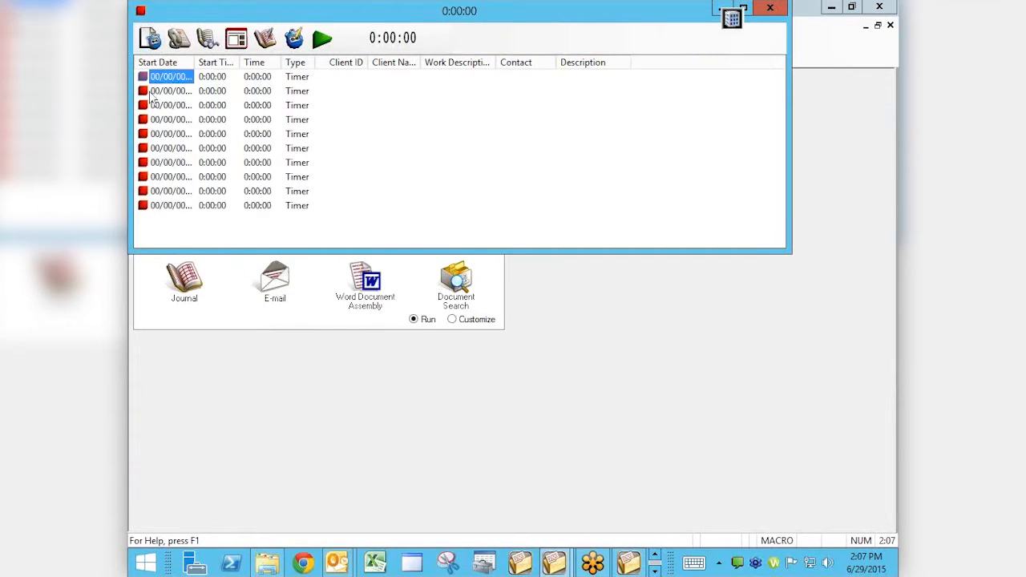
# Assign the Administrative Account client to the last time task in the list and save the record
pyautogui.click(166, 207)
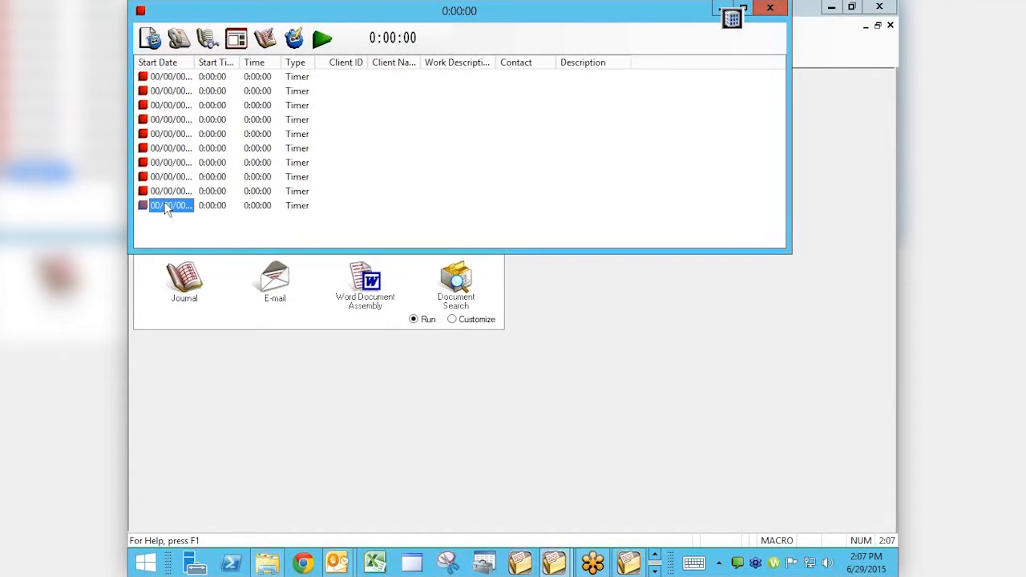
pyautogui.doubleClick(165, 207)
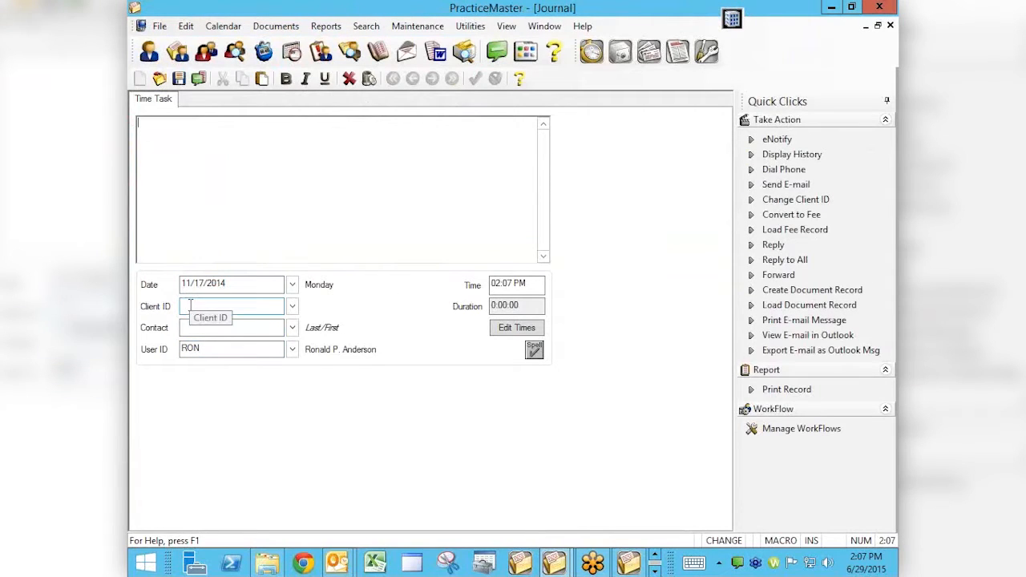
pyautogui.click(197, 305)
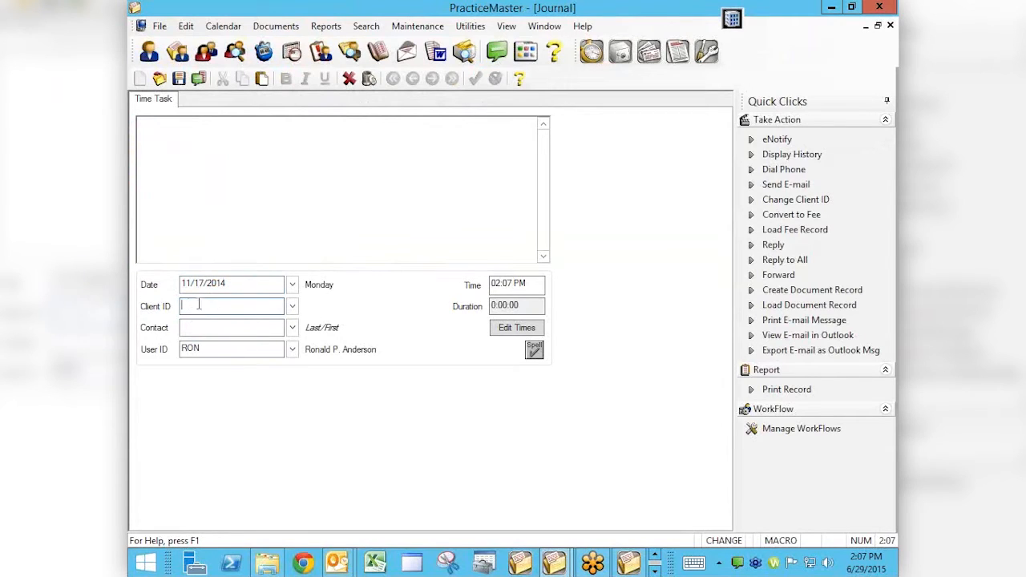
pyautogui.click(292, 305)
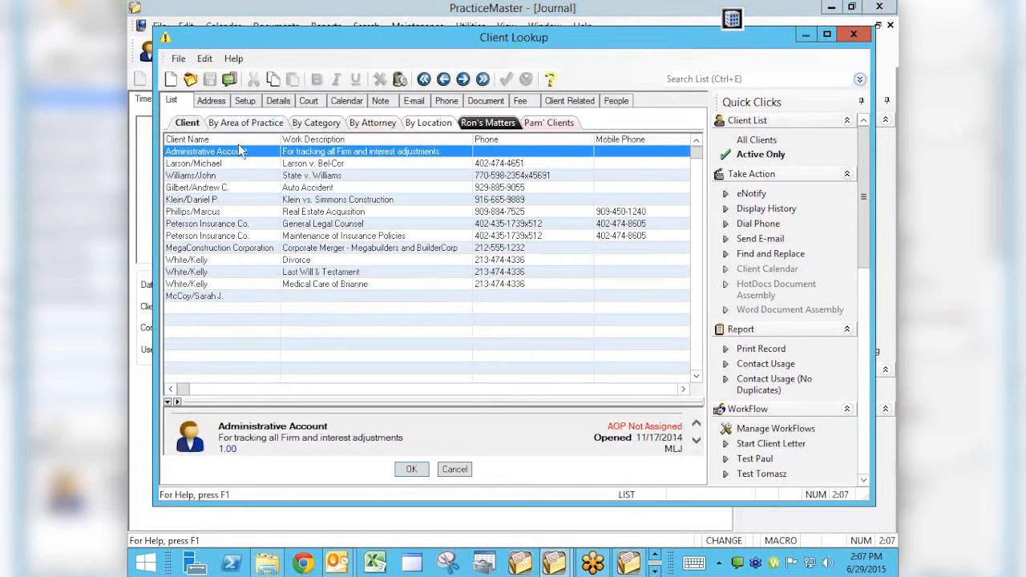
pyautogui.doubleClick(238, 150)
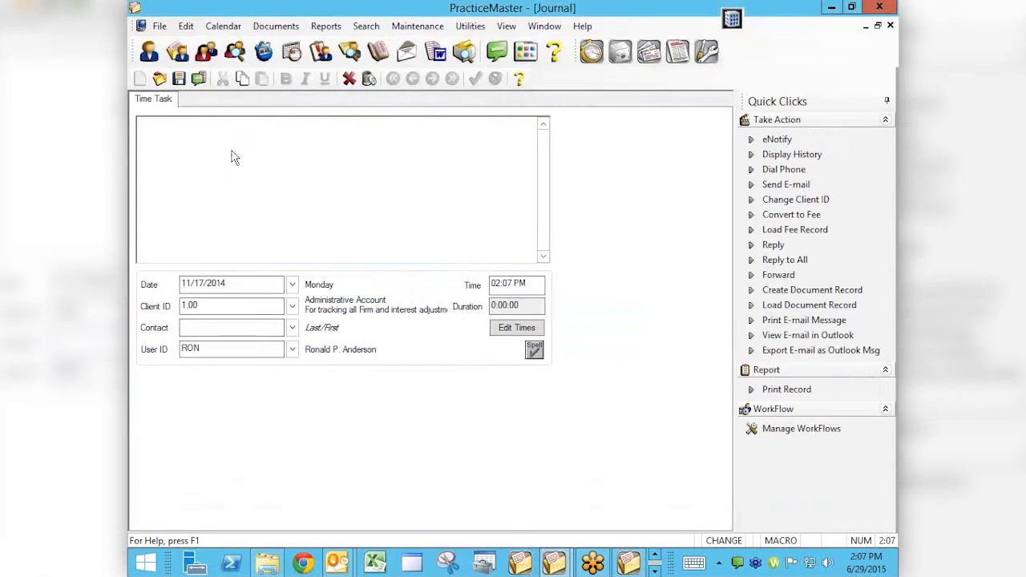
pyautogui.click(180, 80)
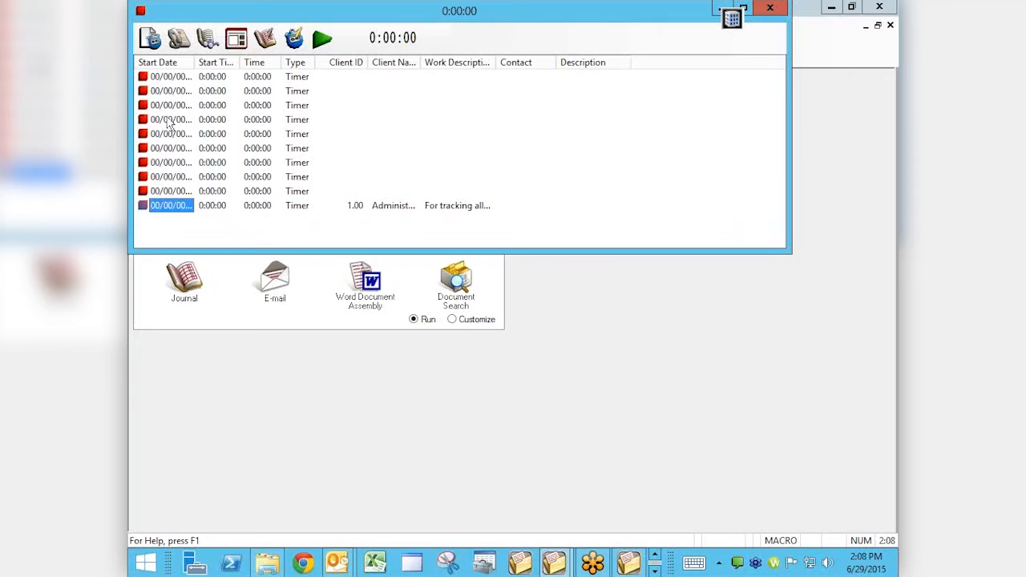
# Assign the client with the Auto Accident matter to the ninth time task and save the record
pyautogui.doubleClick(170, 198)
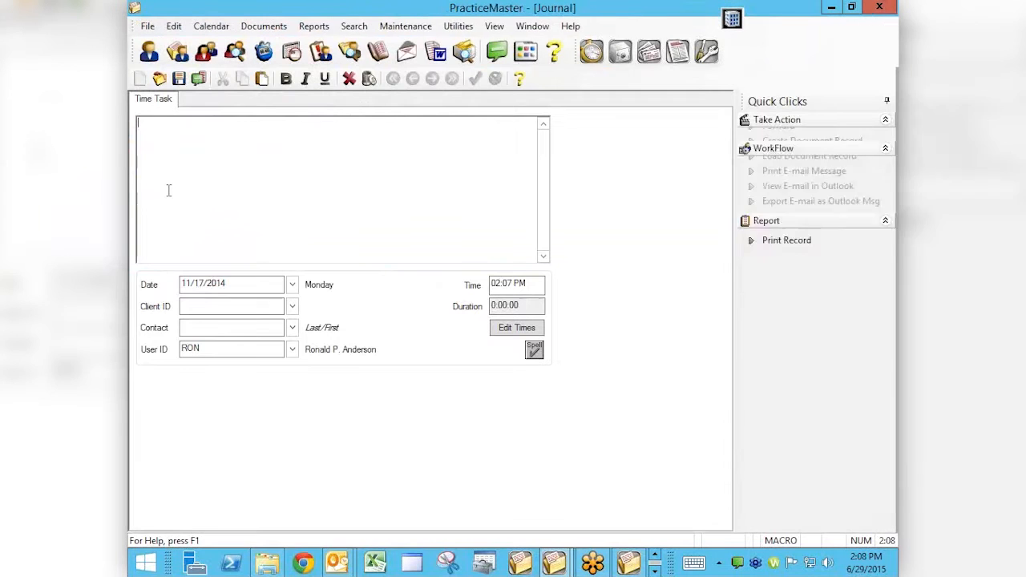
pyautogui.click(292, 306)
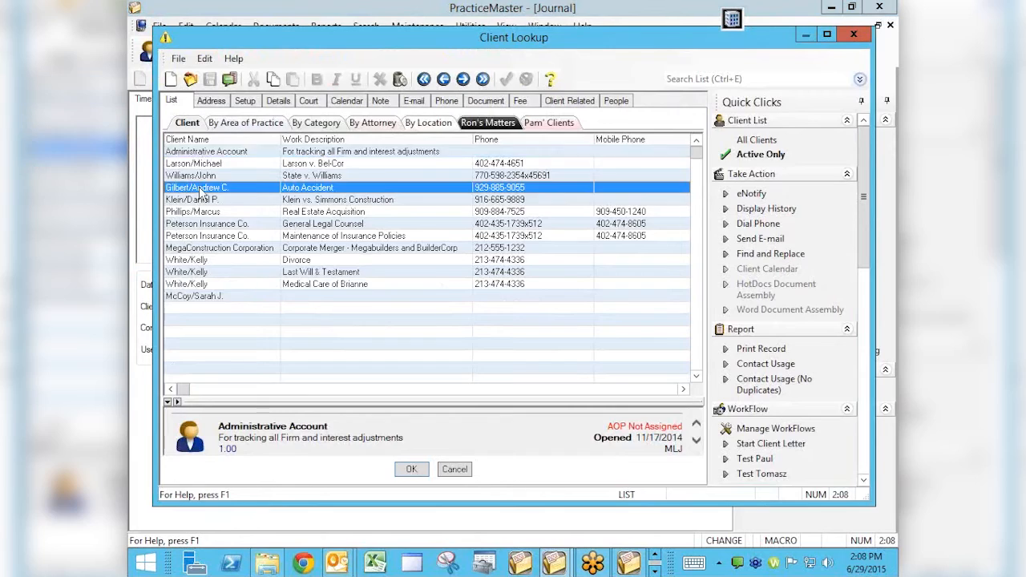
pyautogui.doubleClick(200, 188)
pyautogui.click(181, 80)
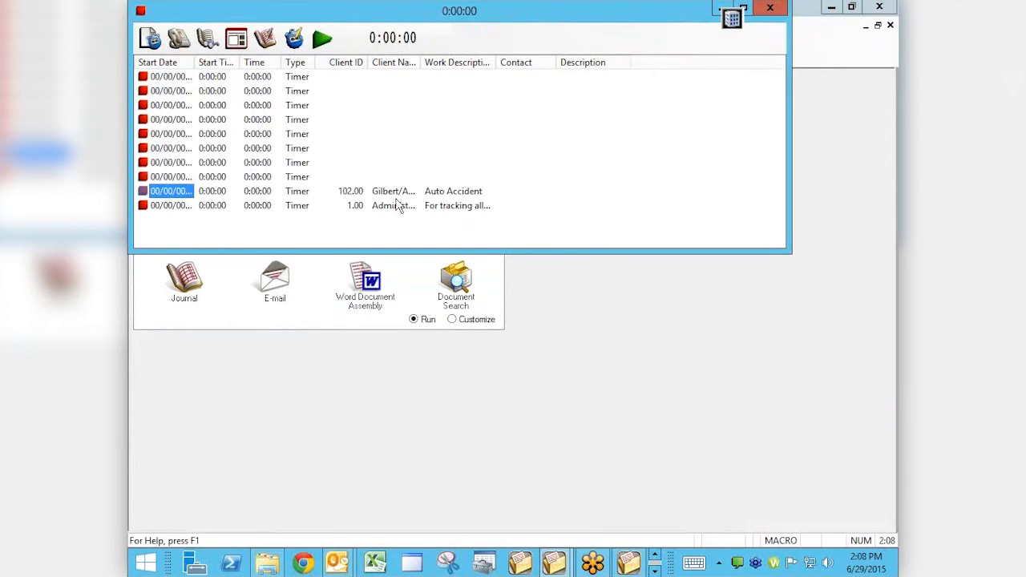
# Assign the MegaConstruction Corporation client to the eighth time task in the list
pyautogui.doubleClick(171, 176)
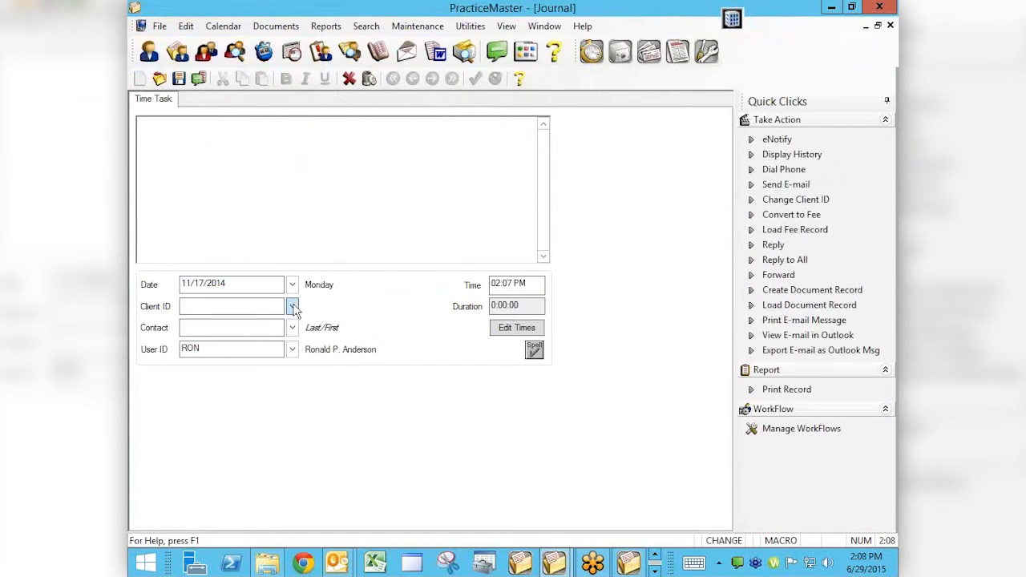
pyautogui.click(292, 306)
pyautogui.doubleClick(226, 247)
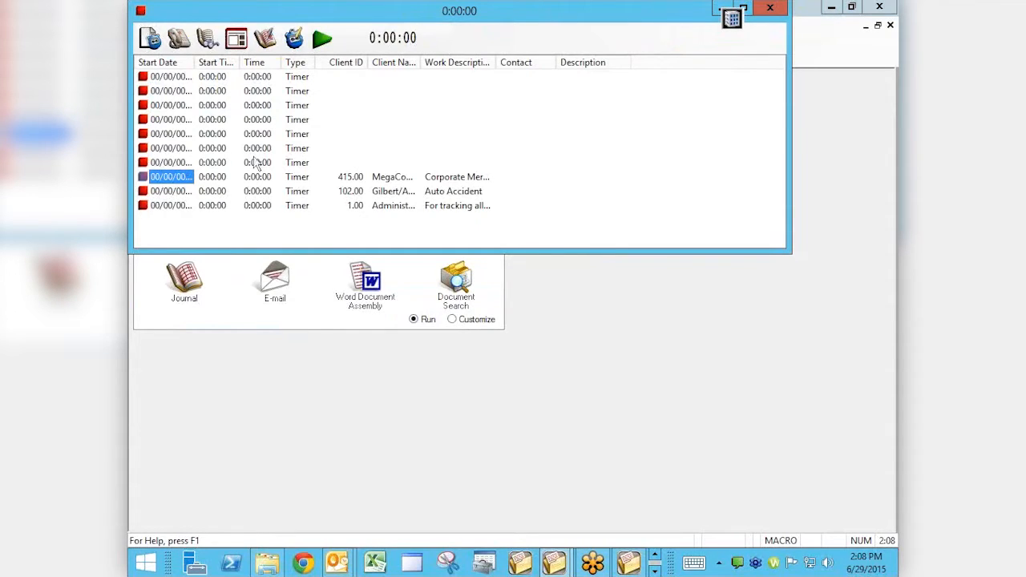
# Start the timer for the Administrative Account time task
pyautogui.click(199, 206)
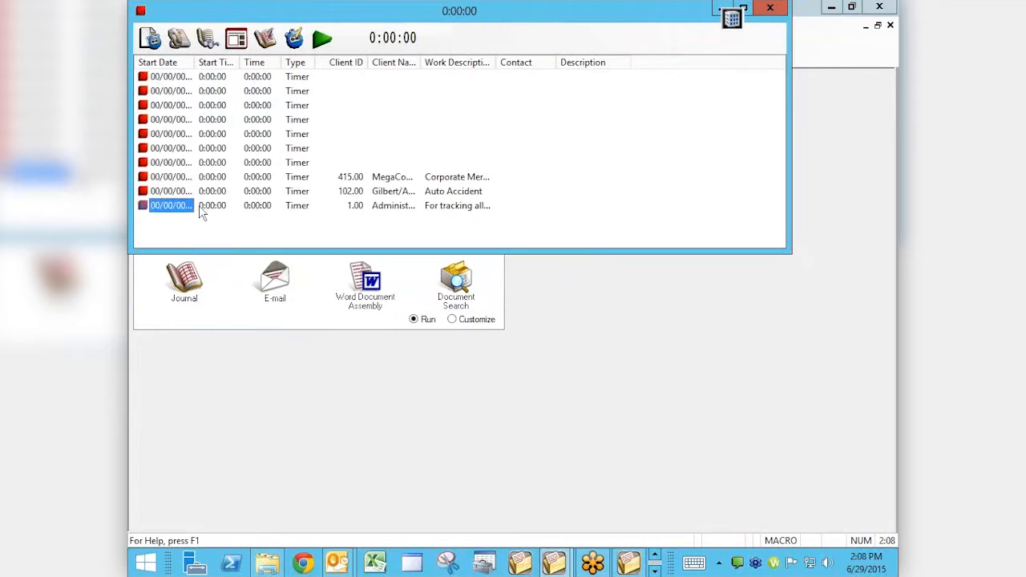
pyautogui.click(322, 40)
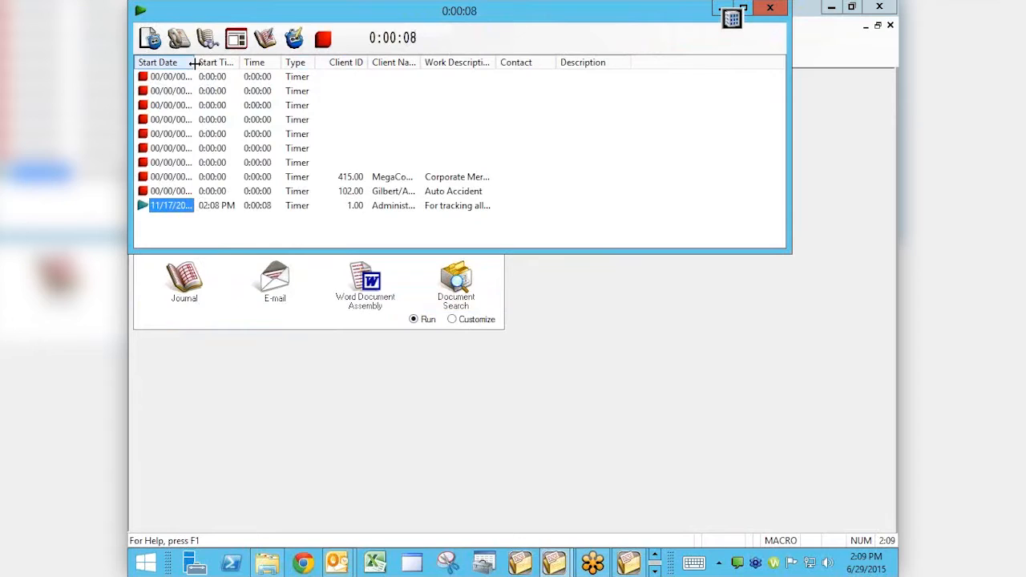
# Widen the Start Date and Client Name columns of the timer list and narrow the Contact column
pyautogui.moveTo(194, 63); pyautogui.dragTo(223, 62)
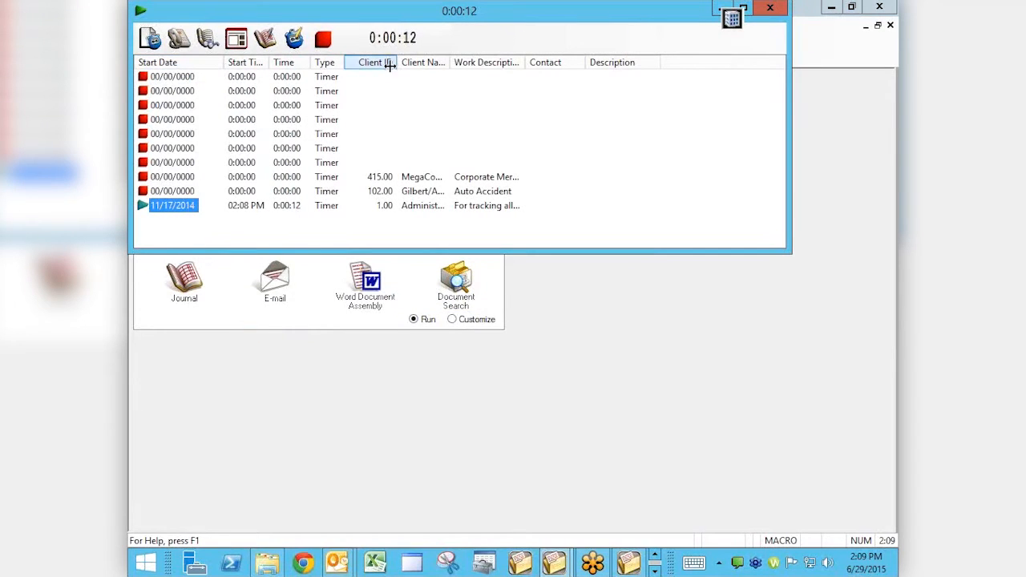
pyautogui.moveTo(449, 62); pyautogui.dragTo(526, 63)
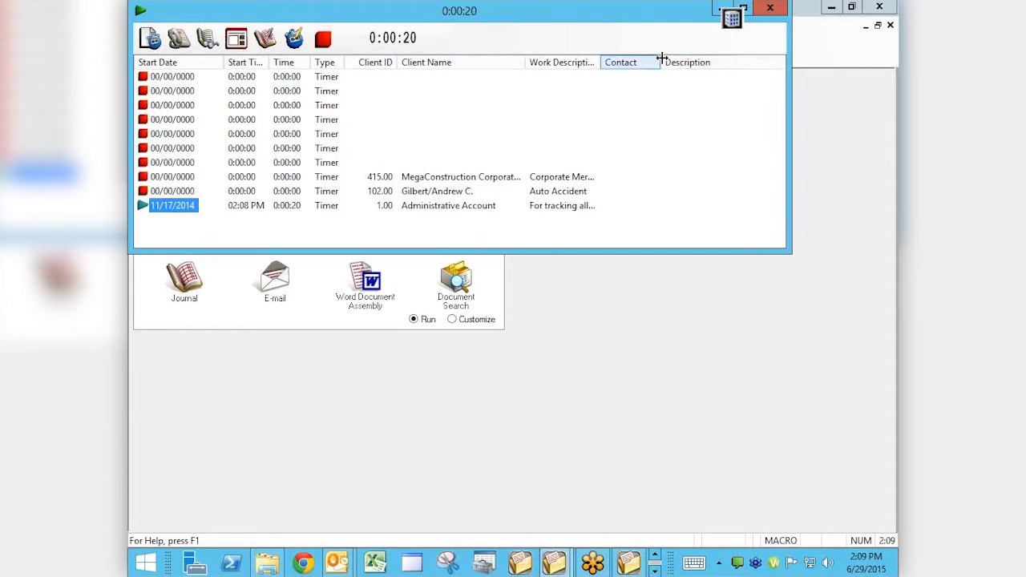
pyautogui.moveTo(661, 57); pyautogui.dragTo(601, 67)
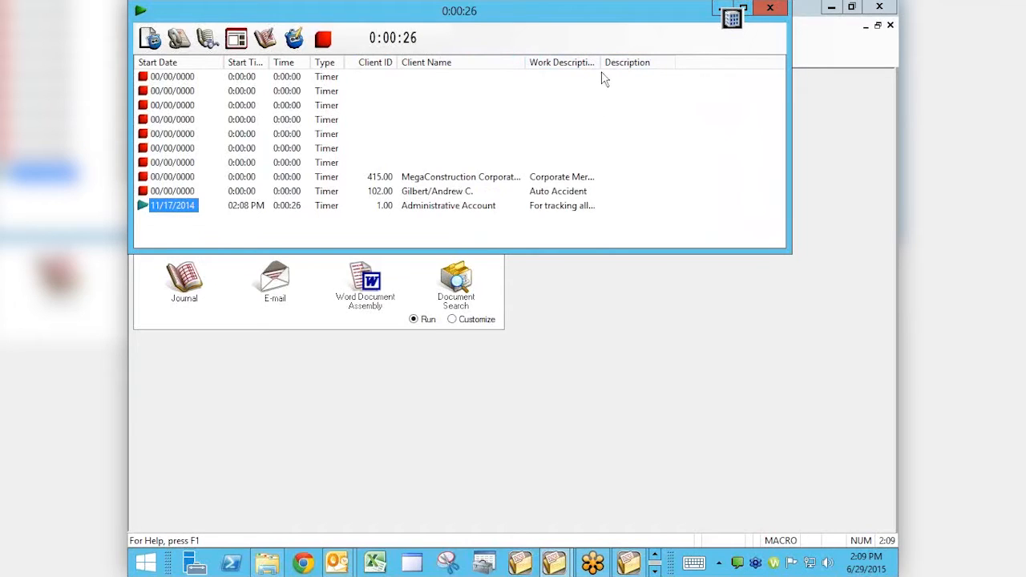
pyautogui.moveTo(599, 62); pyautogui.dragTo(646, 64)
# Stop the Administrative Account timer and start the timer for the Auto Accident time task
pyautogui.click(144, 206)
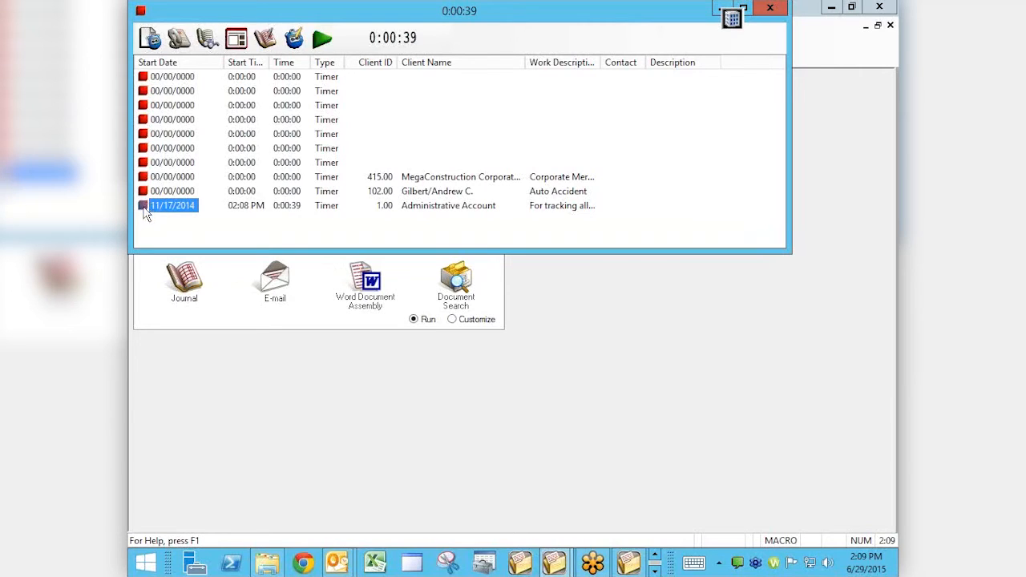
pyautogui.click(144, 206)
pyautogui.click(144, 207)
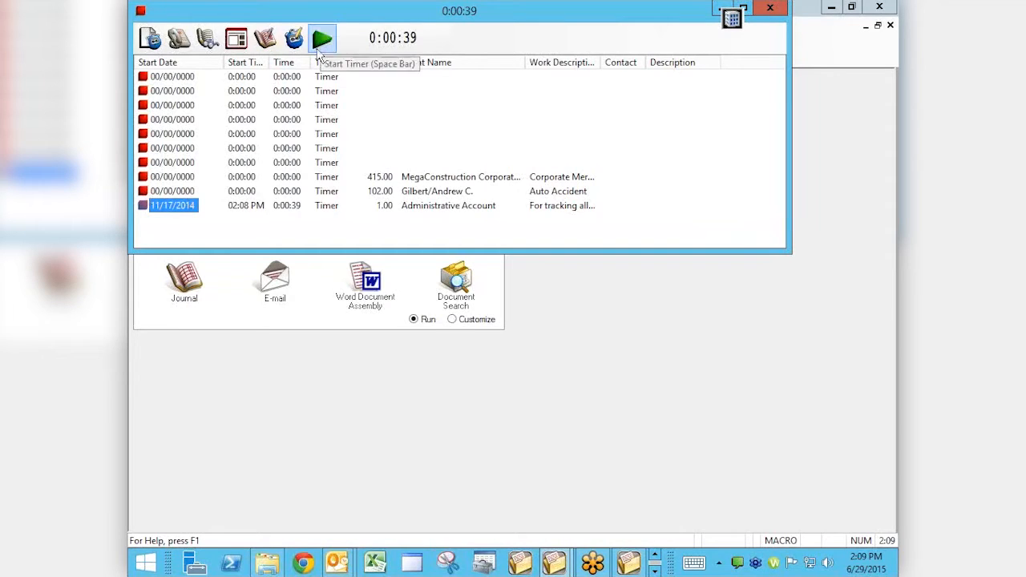
pyautogui.click(151, 192)
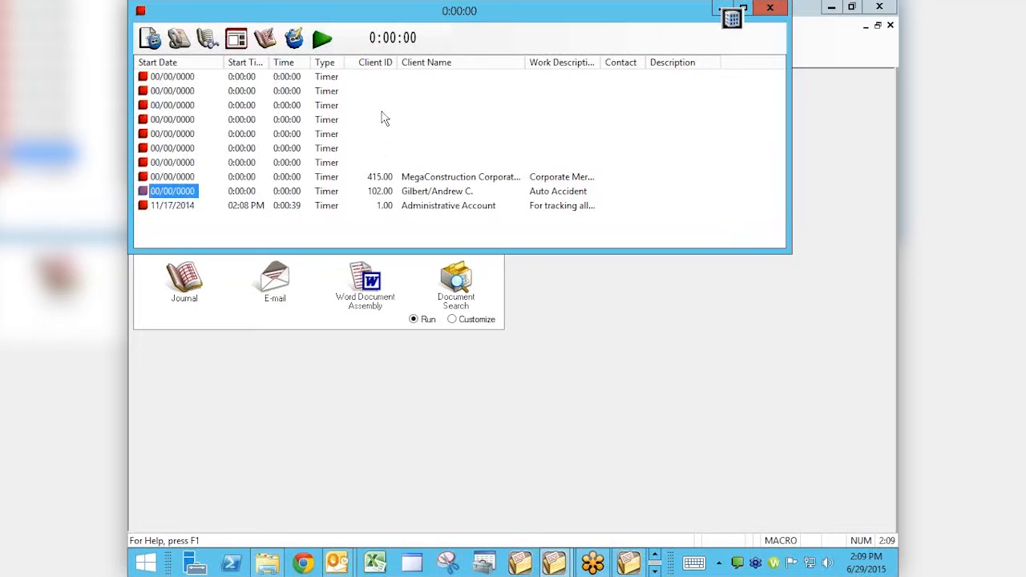
pyautogui.click(321, 38)
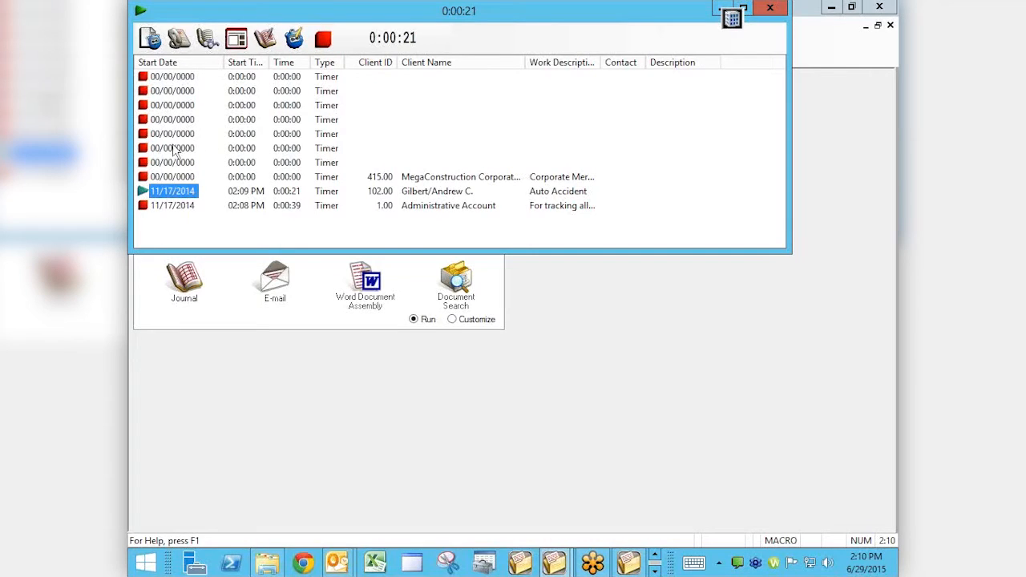
# Run the unassigned timer directly above the MegaConstruction Corporation entry for a few seconds and stop it
pyautogui.click(146, 162)
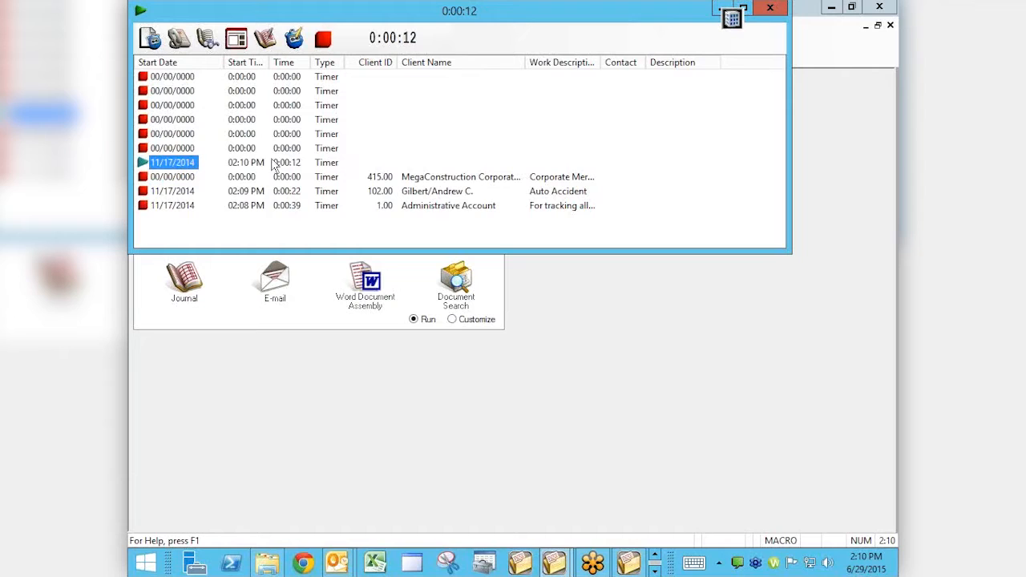
pyautogui.click(322, 39)
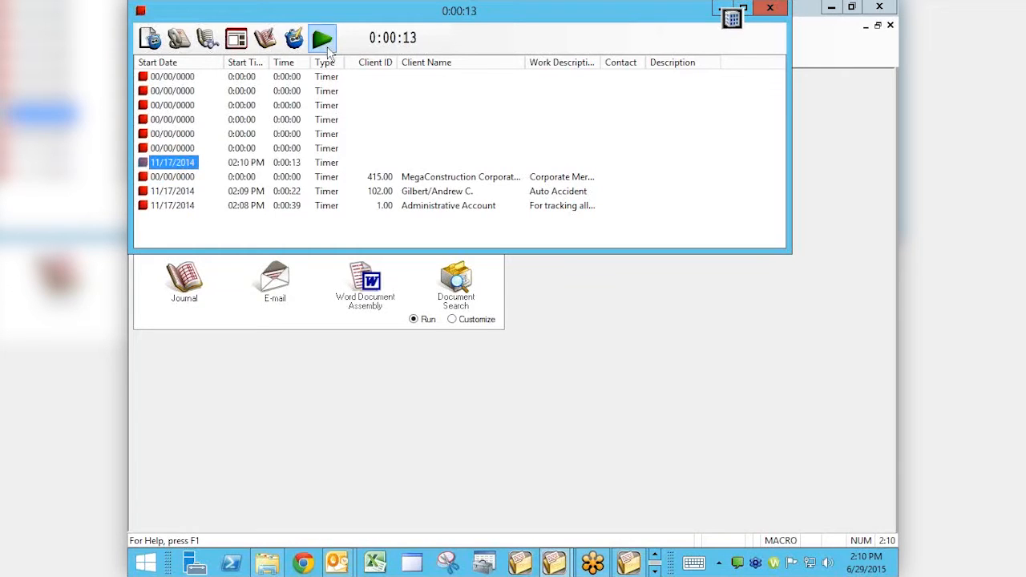
# Check the Client ID field in the stopped unassigned timer's time task record and close the record without changes
pyautogui.doubleClick(184, 166)
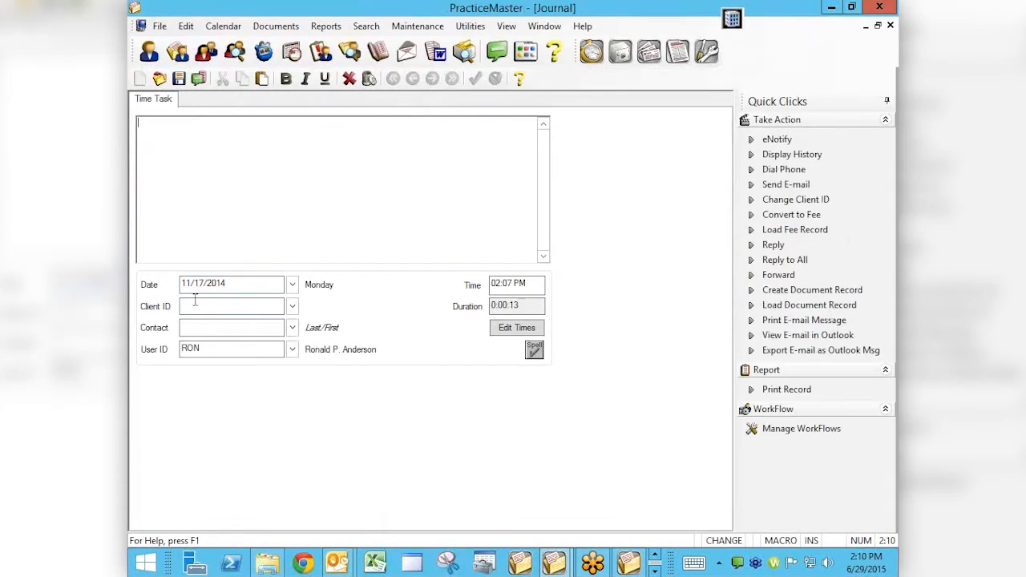
pyautogui.click(194, 306)
pyautogui.click(890, 25)
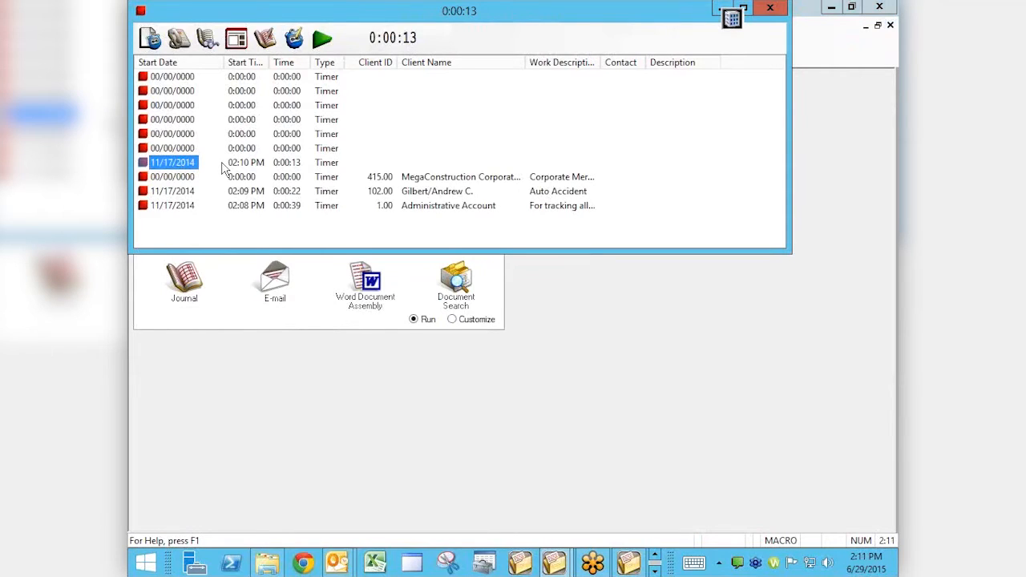
# Run the unused timer directly above the 02:10 PM entry for a few seconds and stop it
pyautogui.click(177, 148)
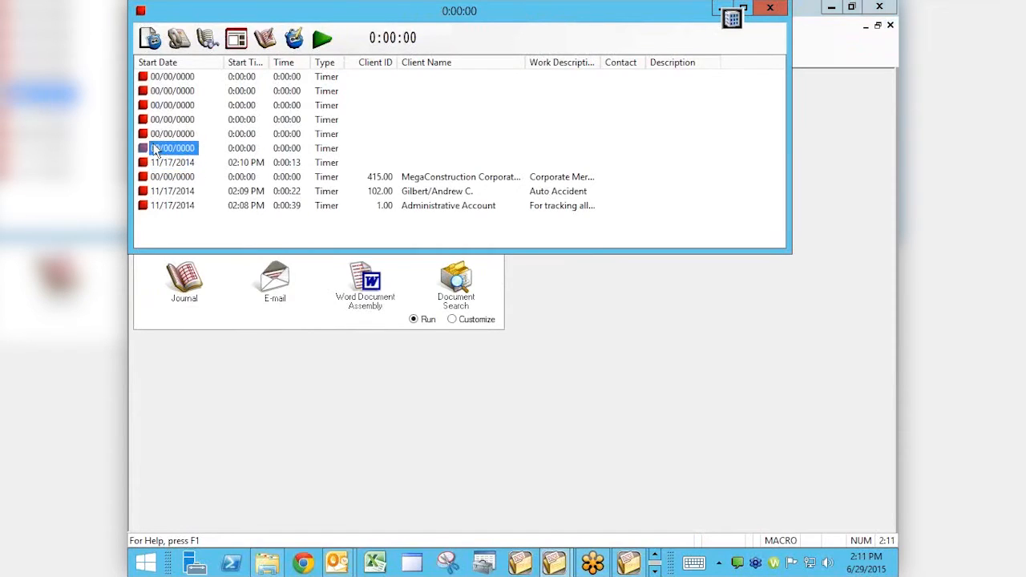
pyautogui.click(144, 151)
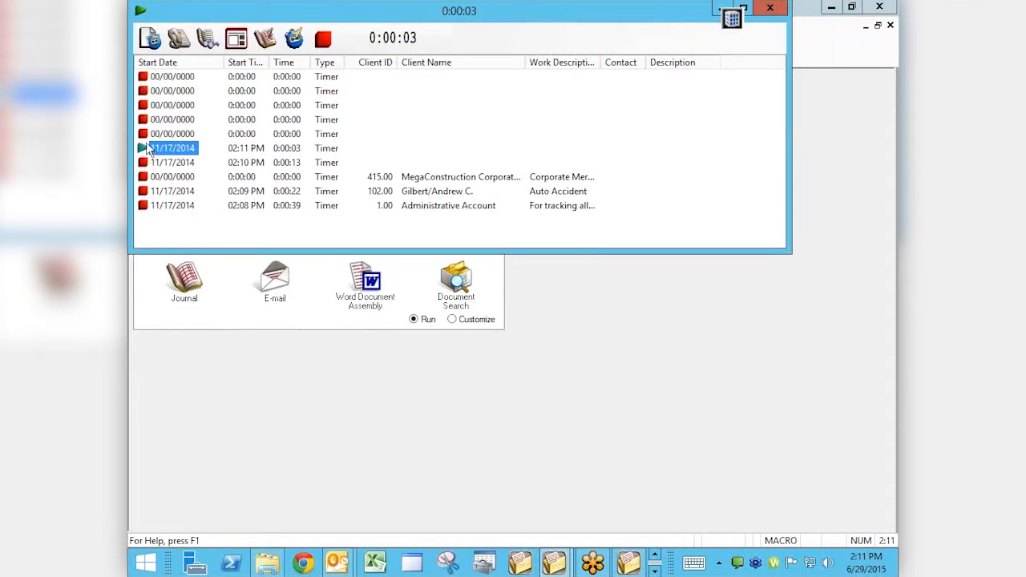
pyautogui.click(146, 147)
# Change the start time of the stopped timer's time task to 02:00:00 PM and save the record
pyautogui.doubleClick(171, 151)
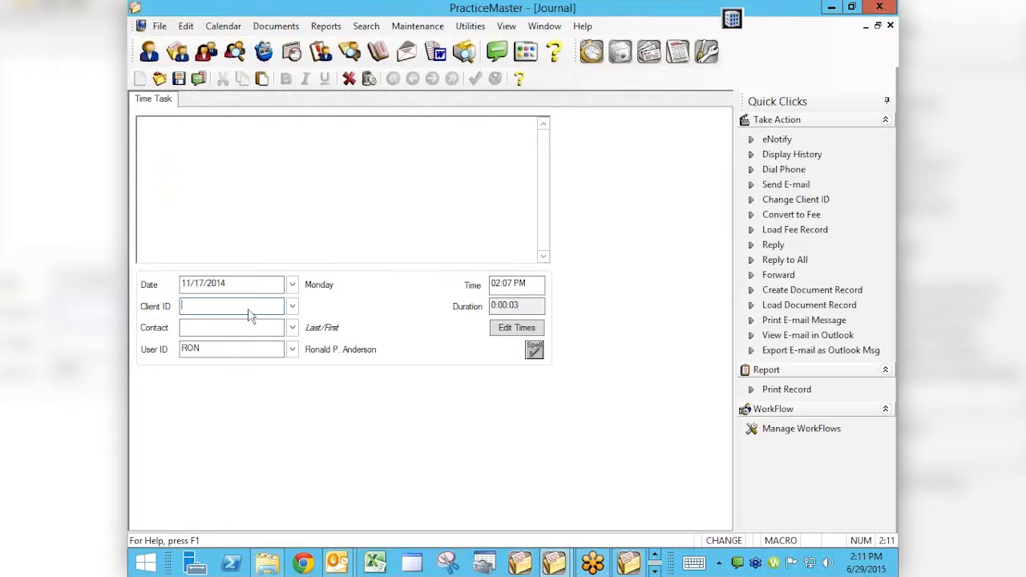
pyautogui.click(516, 329)
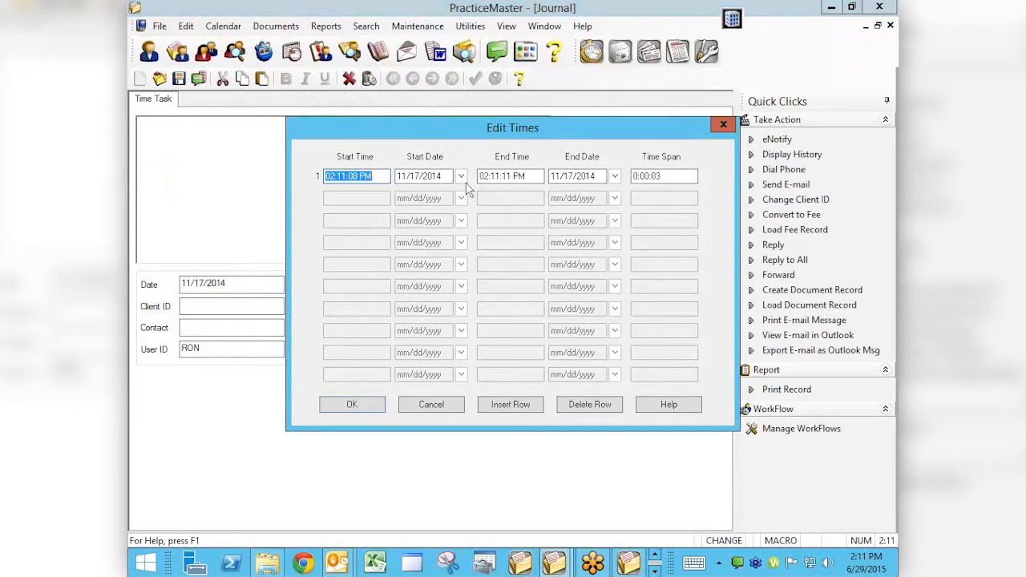
pyautogui.write('20')
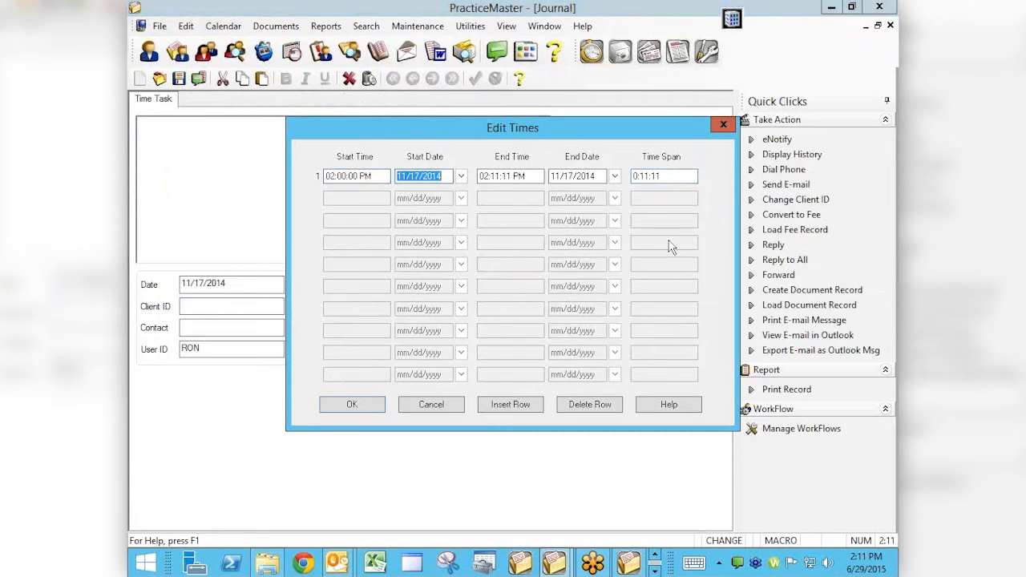
pyautogui.click(360, 405)
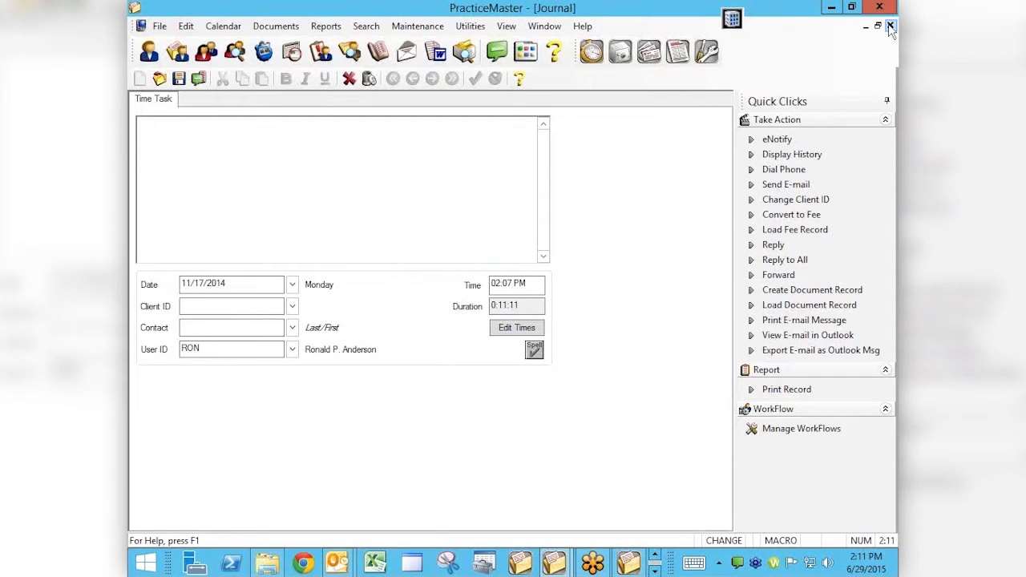
pyautogui.click(468, 318)
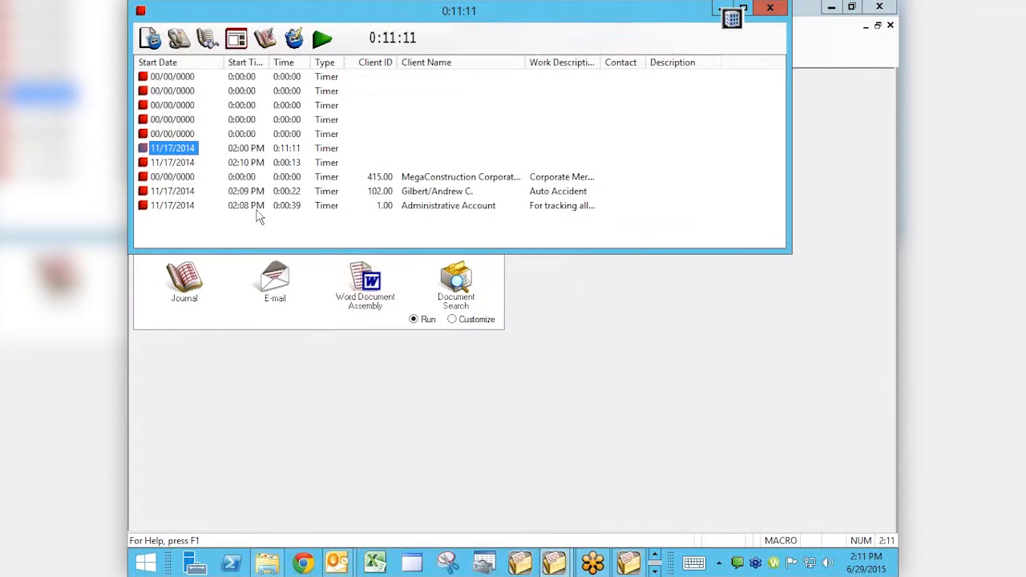
# Open the Auto Accident time task and enter the description "Conference with client"
pyautogui.click(396, 193)
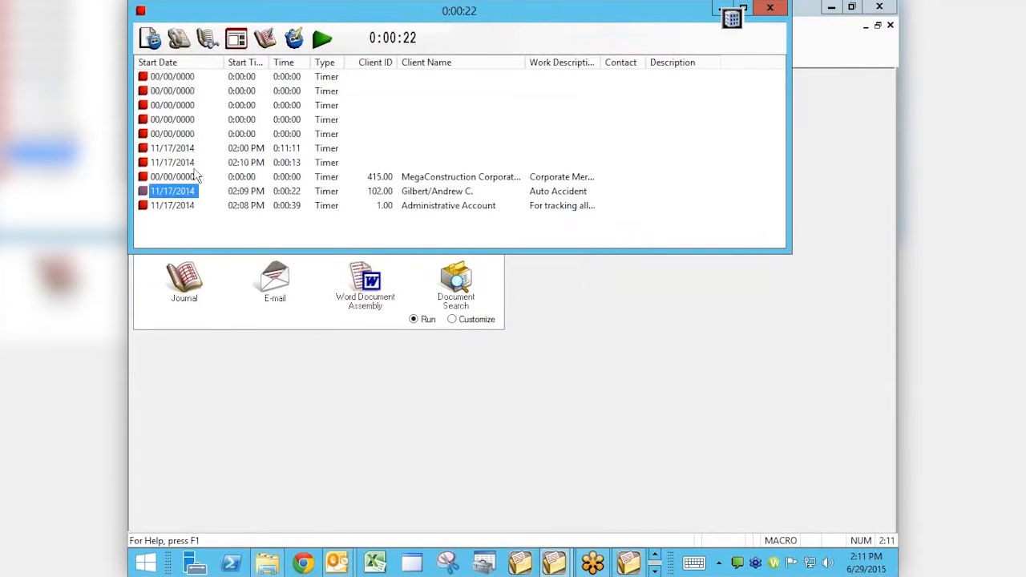
pyautogui.doubleClick(385, 196)
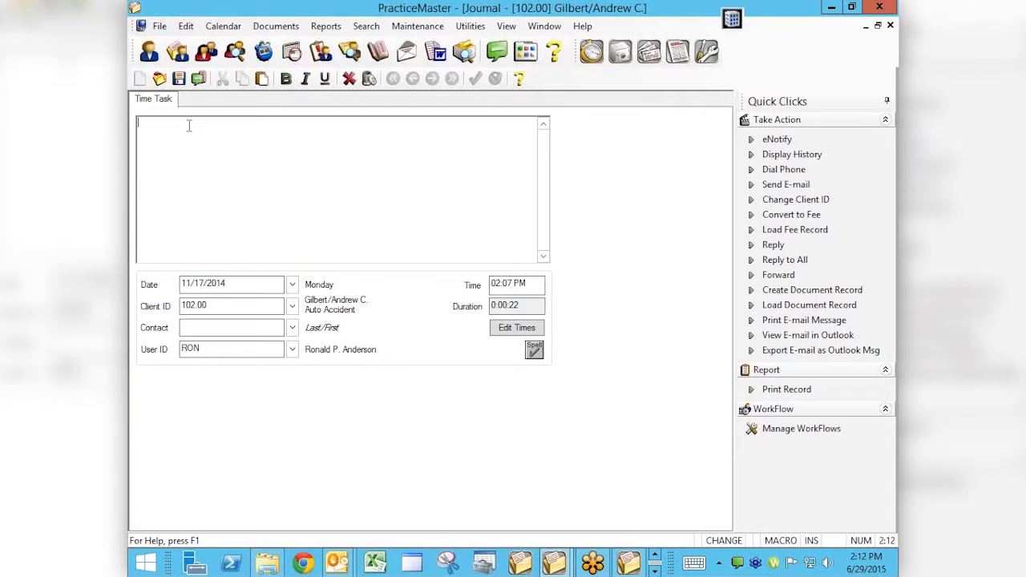
pyautogui.write('Conterence')
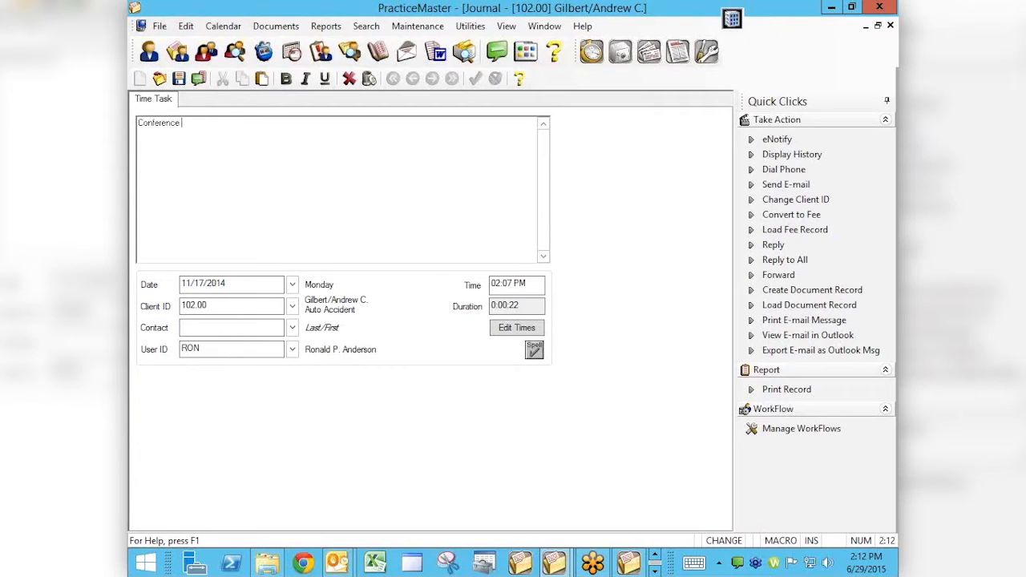
pyautogui.write(' with')
pyautogui.write('client')
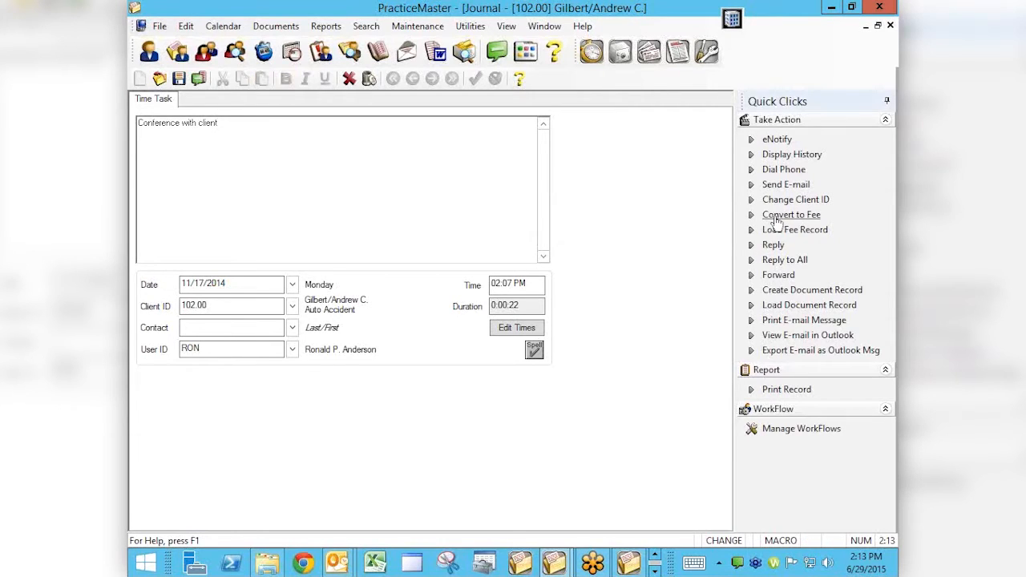
# Save the Auto Accident time task, convert it to a fee with the filled-in hours, and close the record
pyautogui.click(777, 218)
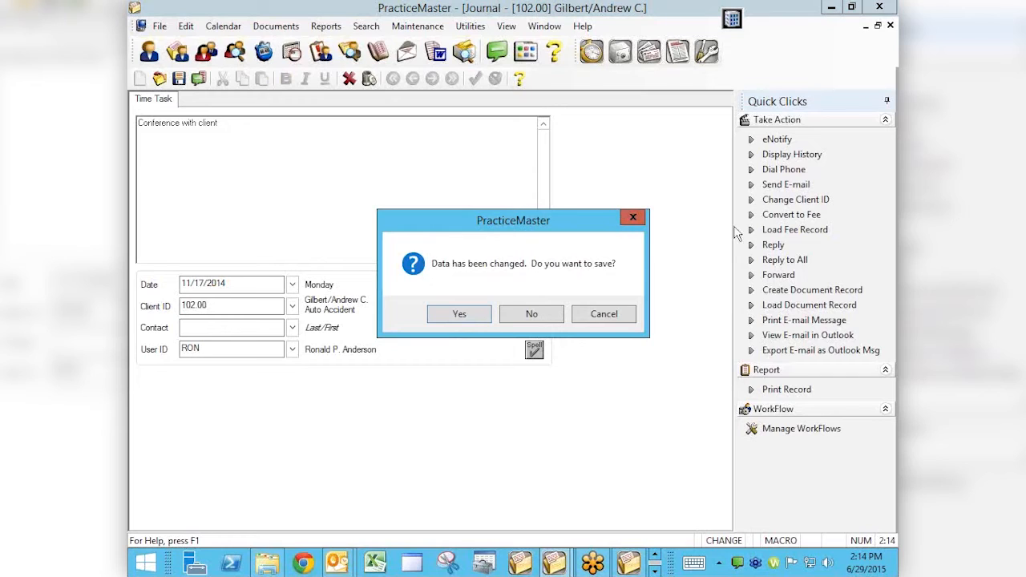
pyautogui.click(459, 315)
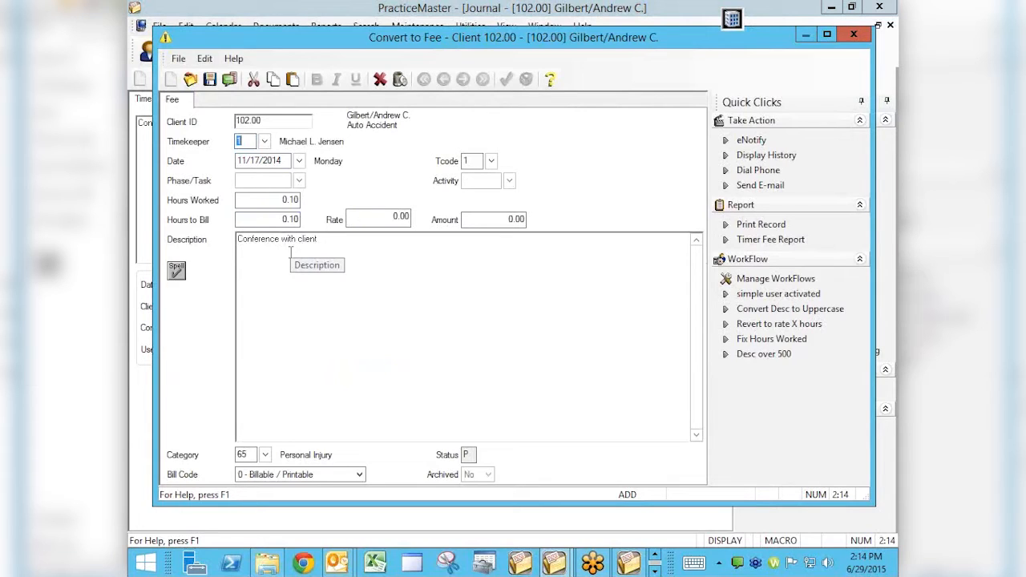
pyautogui.click(279, 199)
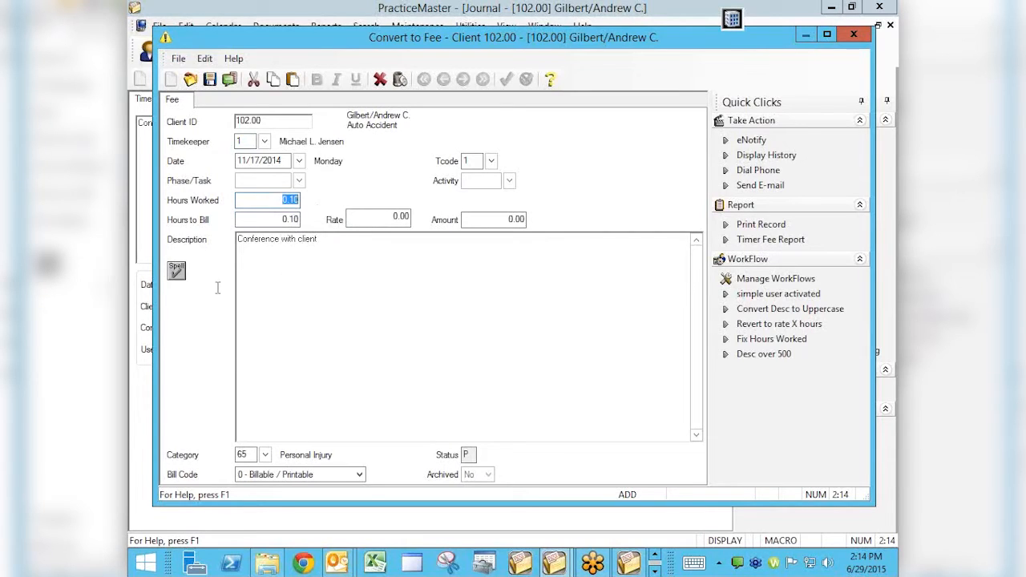
pyautogui.click(209, 79)
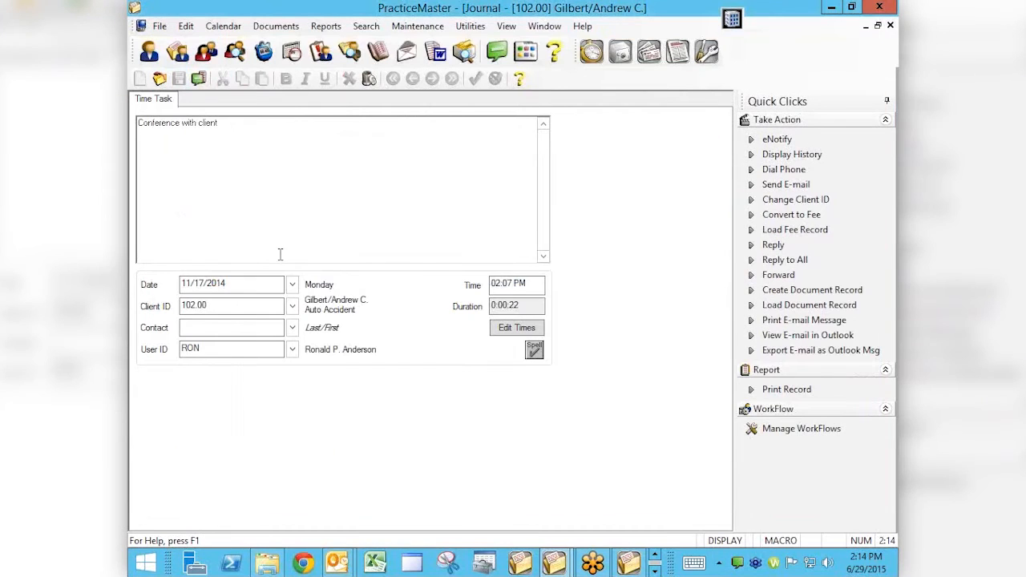
pyautogui.click(890, 25)
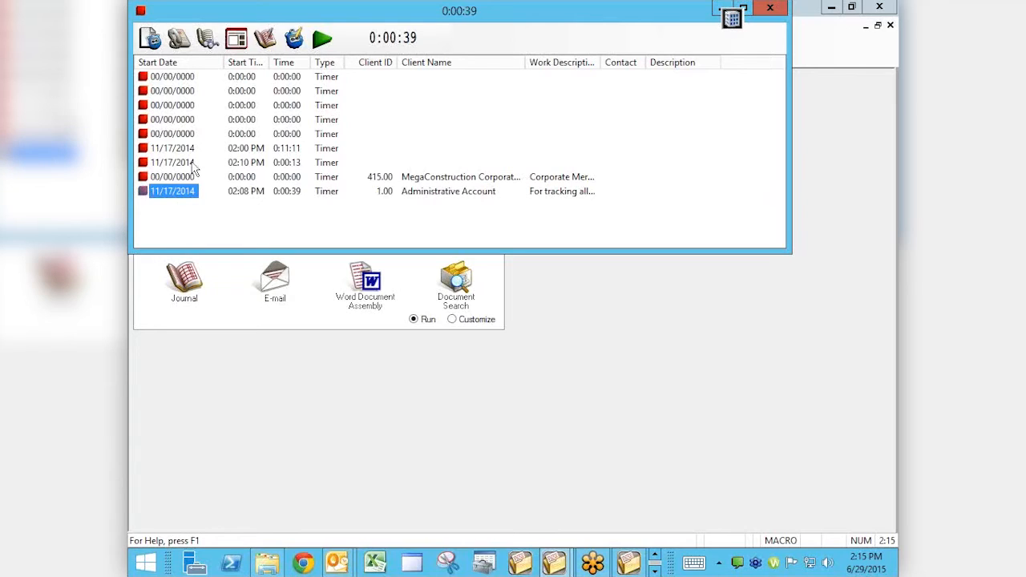
# Briefly run the Administrative Account and MegaConstruction Corporation timers, stop them, and select an unused timer
pyautogui.click(144, 191)
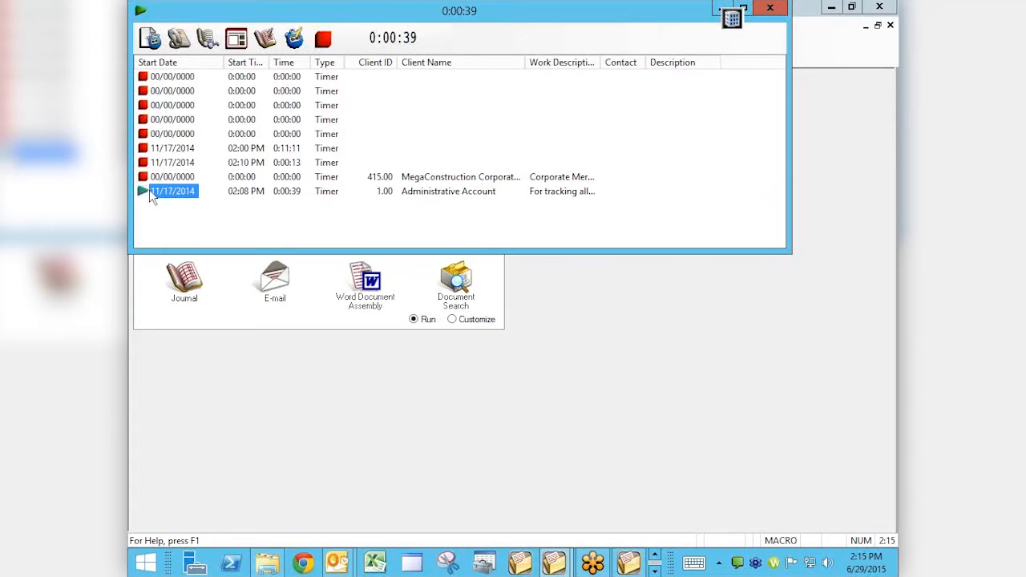
pyautogui.click(165, 120)
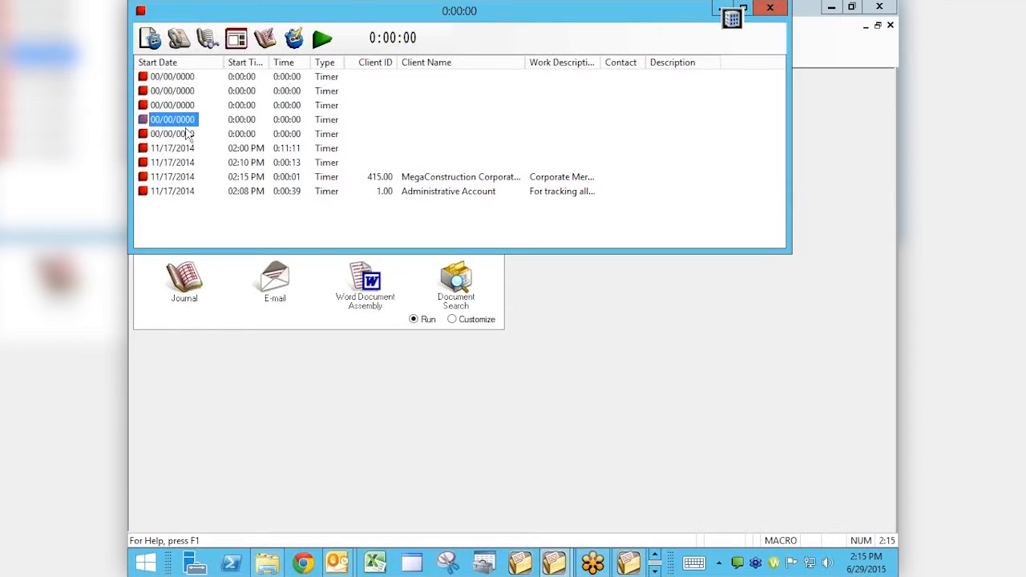
# Add a new phone task to the timer list, cancel the client prompt for a new fee, and close the phone task record
pyautogui.click(174, 38)
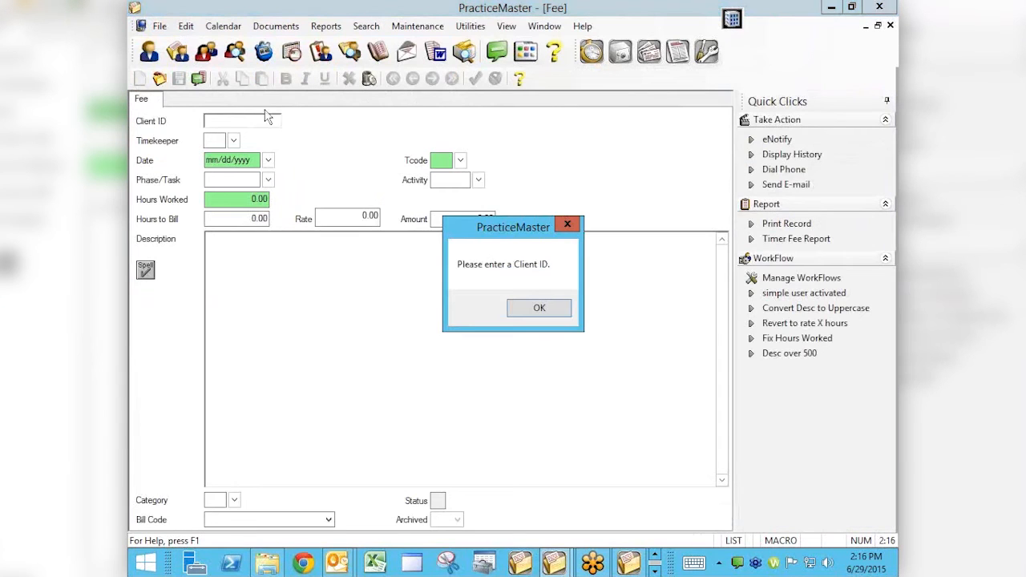
pyautogui.click(537, 305)
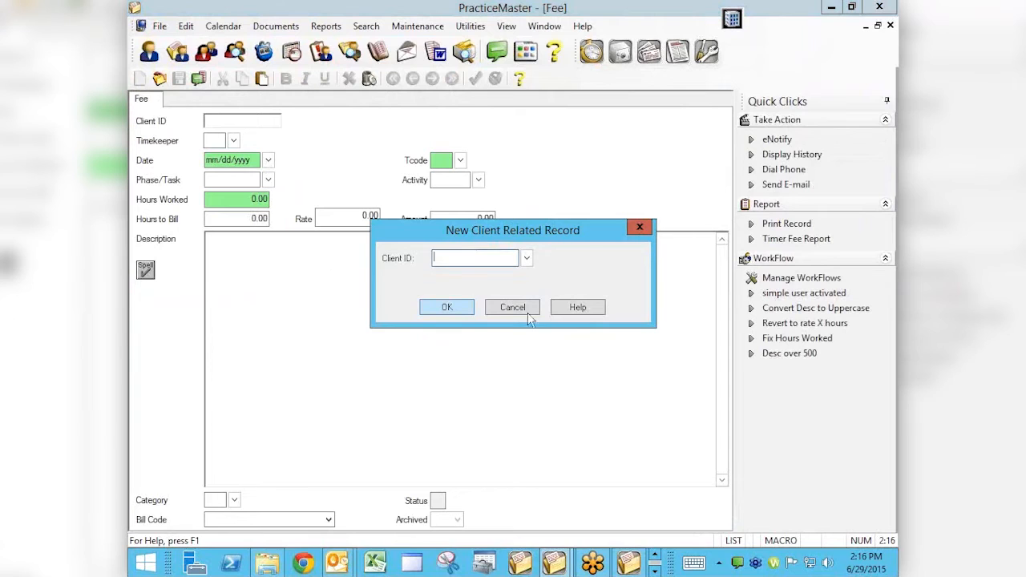
pyautogui.click(498, 307)
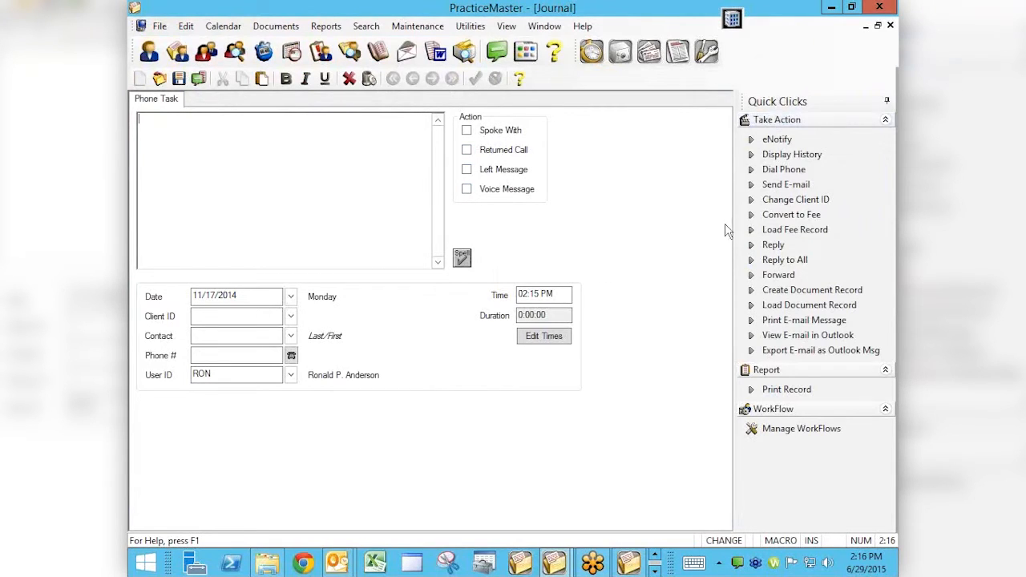
pyautogui.click(890, 25)
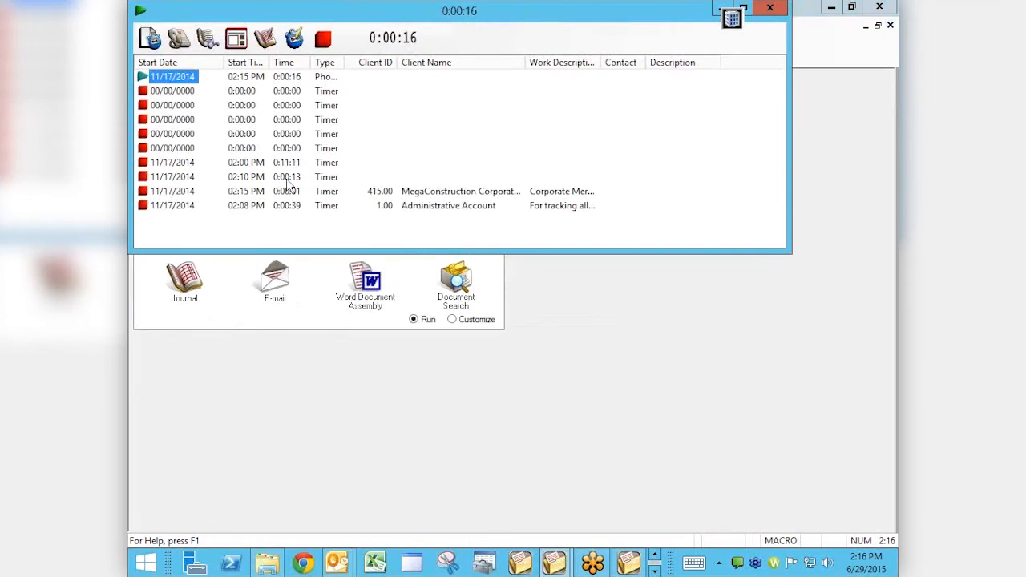
# Stop the phone task's timer, review its record, and close it without changes
pyautogui.click(322, 38)
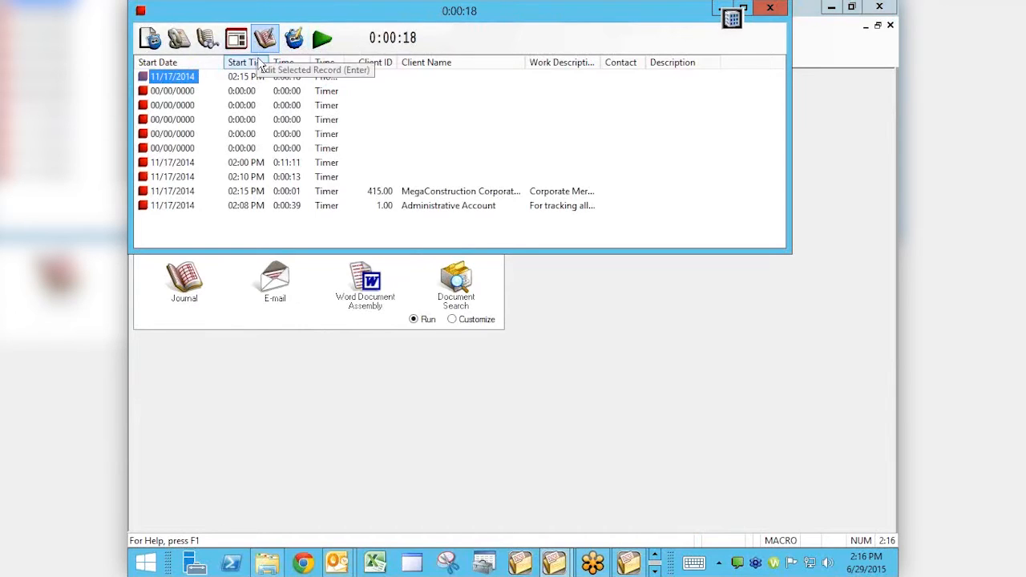
pyautogui.doubleClick(181, 78)
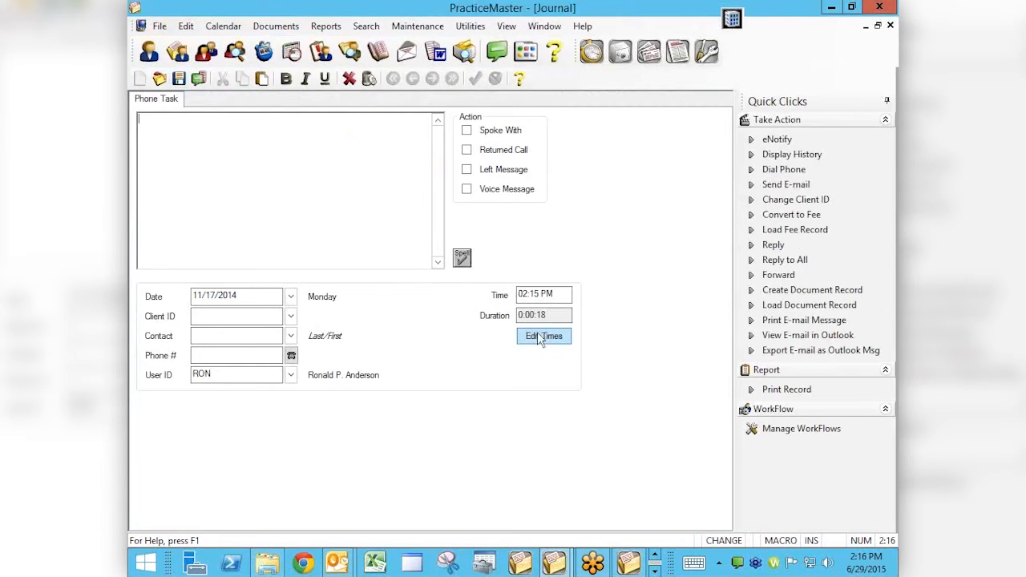
pyautogui.click(890, 25)
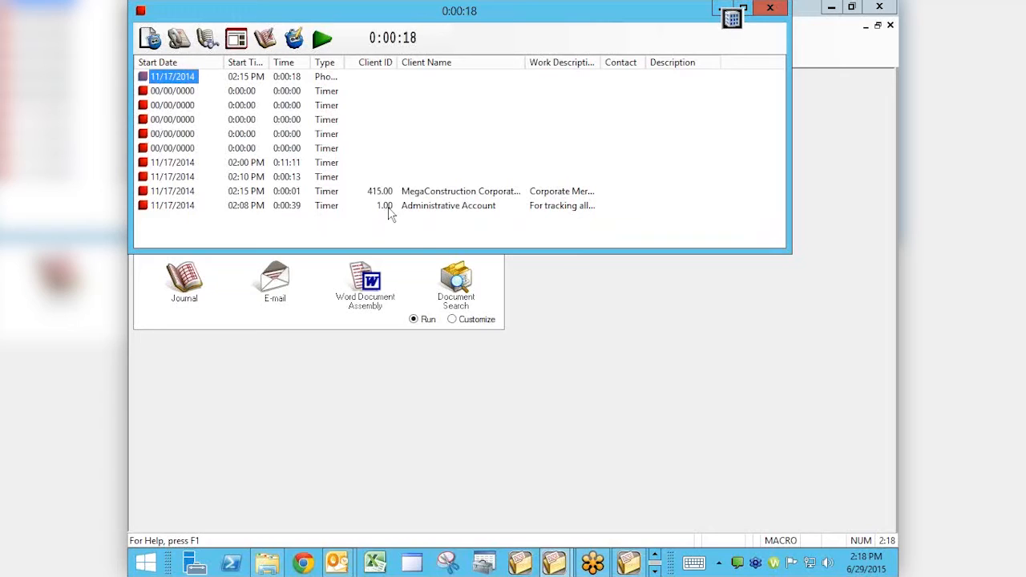
# Delete the Administrative Account time task record and remove the MegaConstruction Corporation task from the timer list
pyautogui.doubleClick(431, 211)
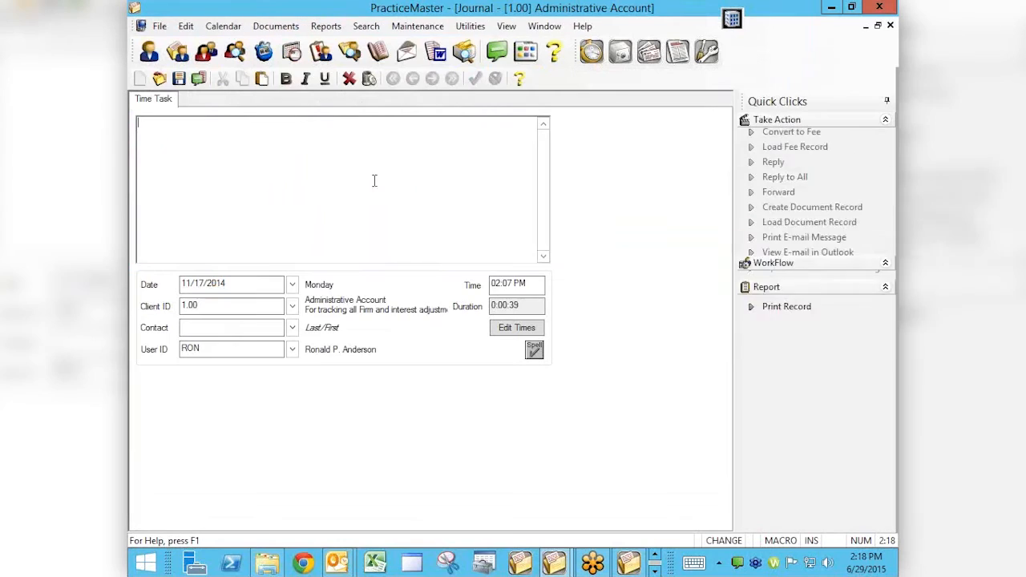
pyautogui.click(369, 80)
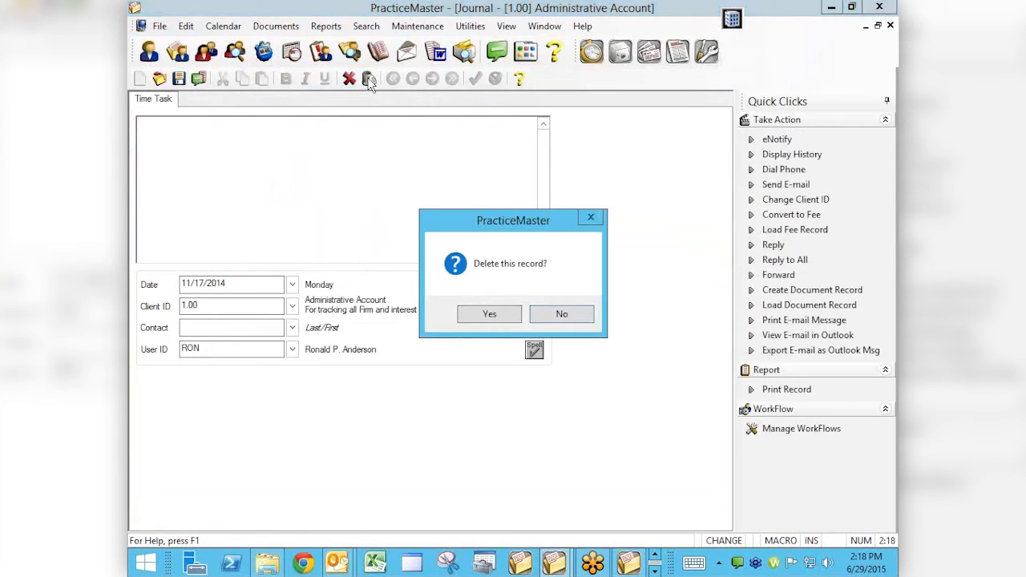
pyautogui.click(489, 312)
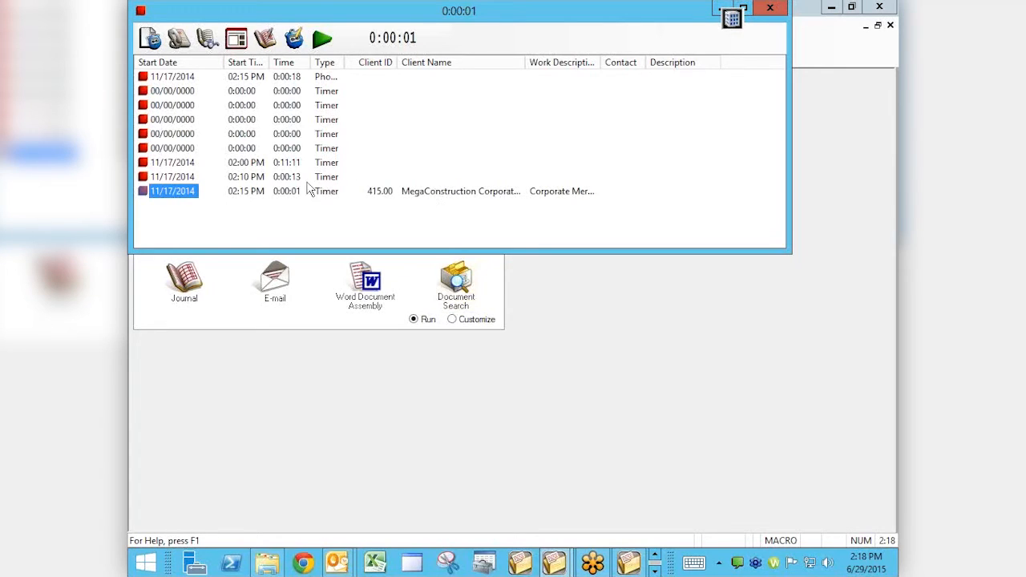
pyautogui.rightClick(426, 192)
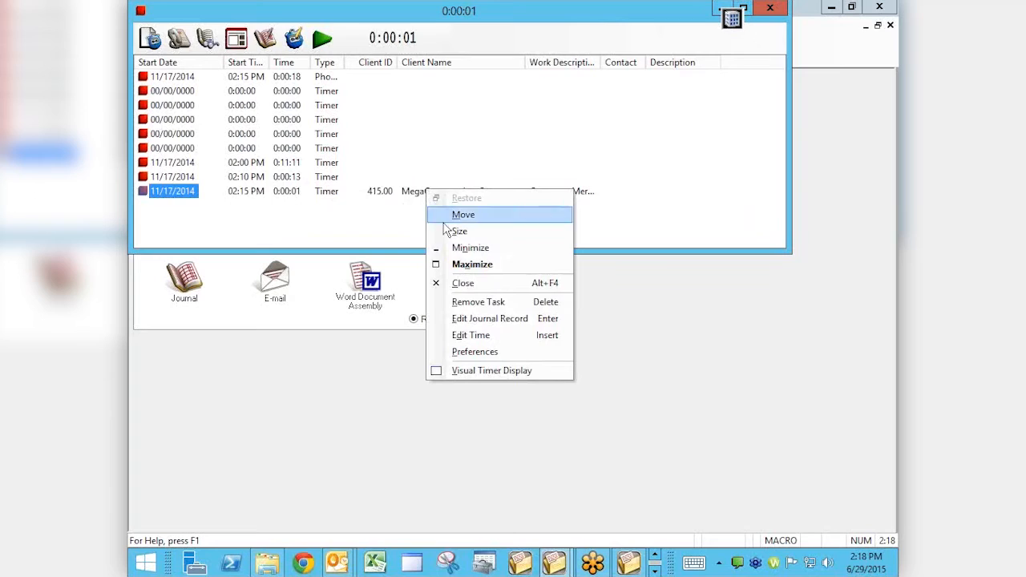
pyautogui.click(479, 302)
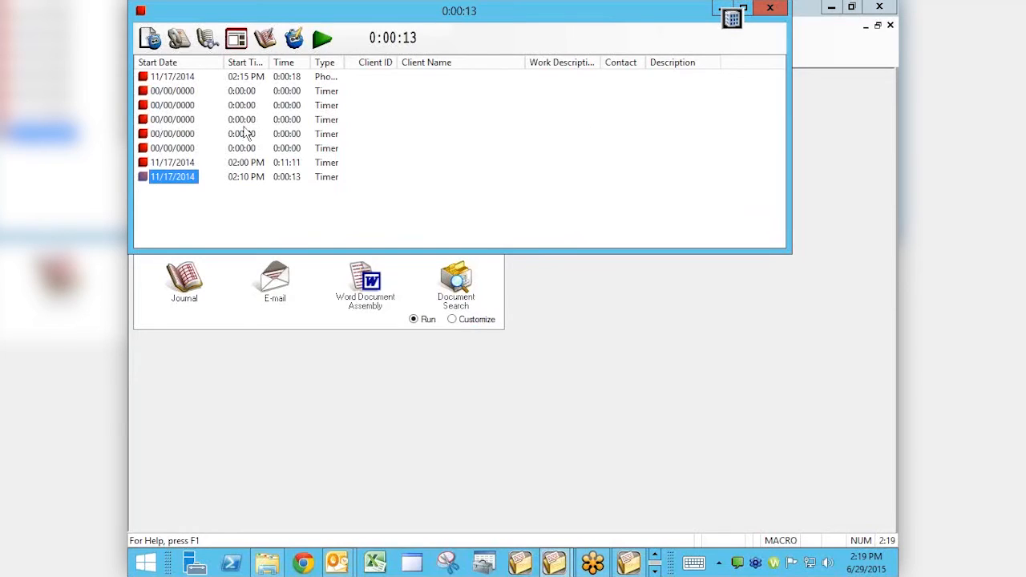
# Review the time task record of the unused timer directly above the 02:00 PM entry and close it without changes
pyautogui.doubleClick(172, 153)
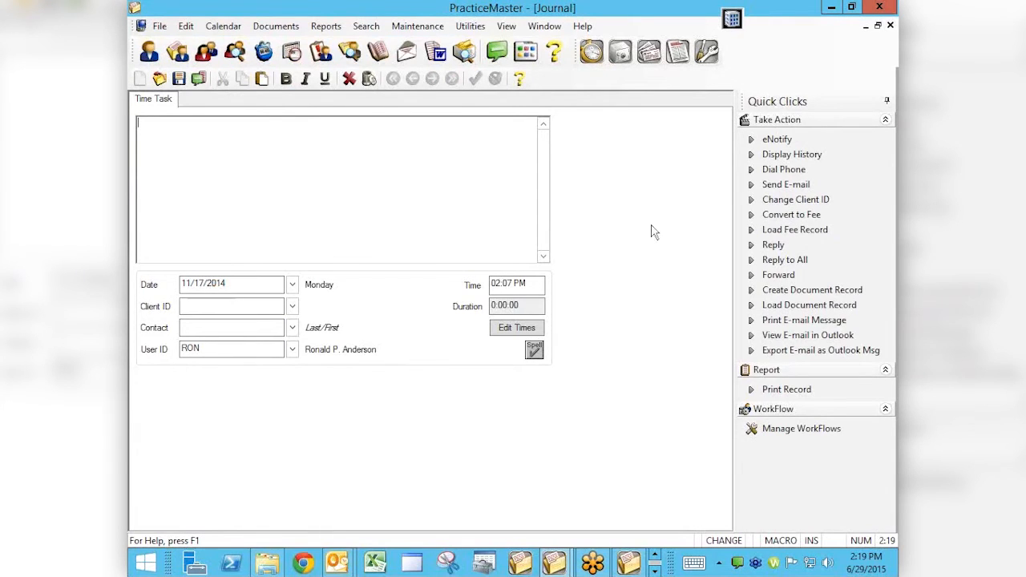
pyautogui.click(888, 26)
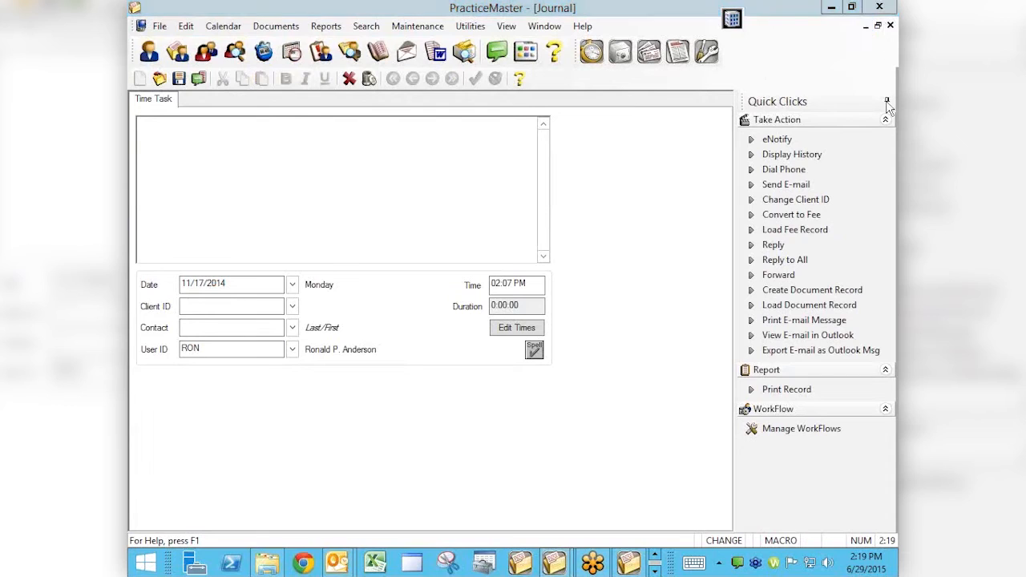
pyautogui.click(890, 27)
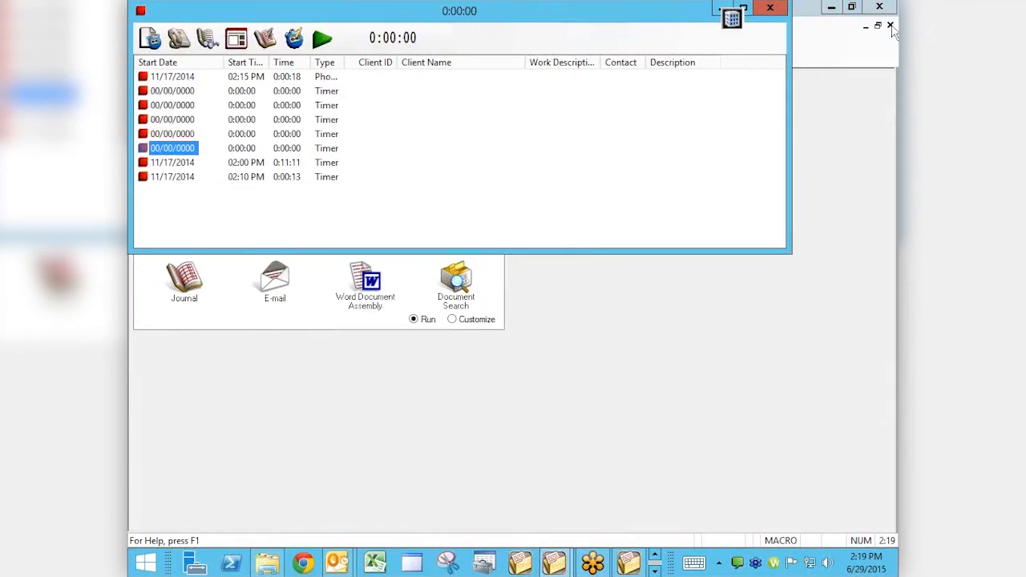
# Close the timer list window
pyautogui.click(770, 8)
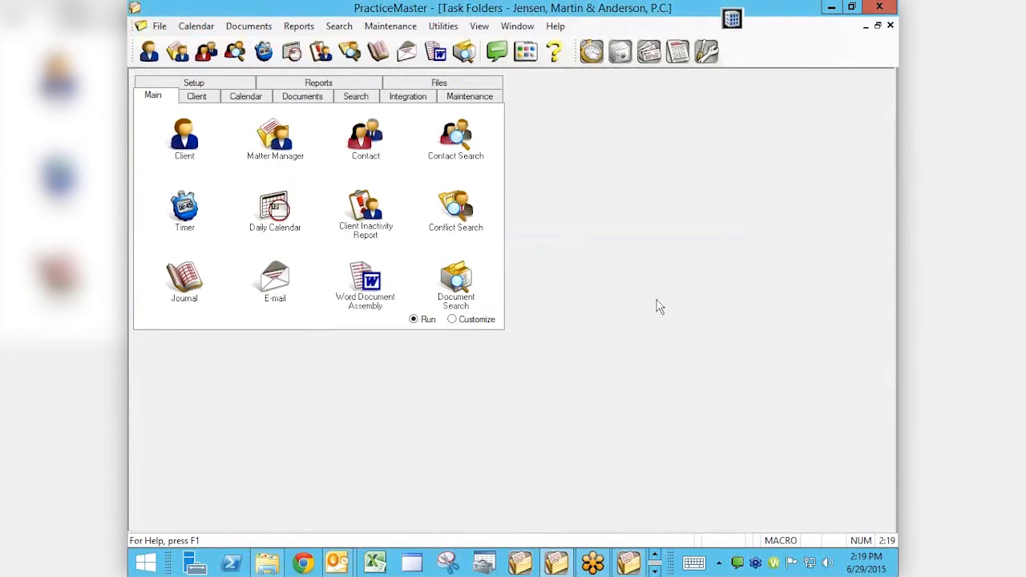
pyautogui.click(160, 26)
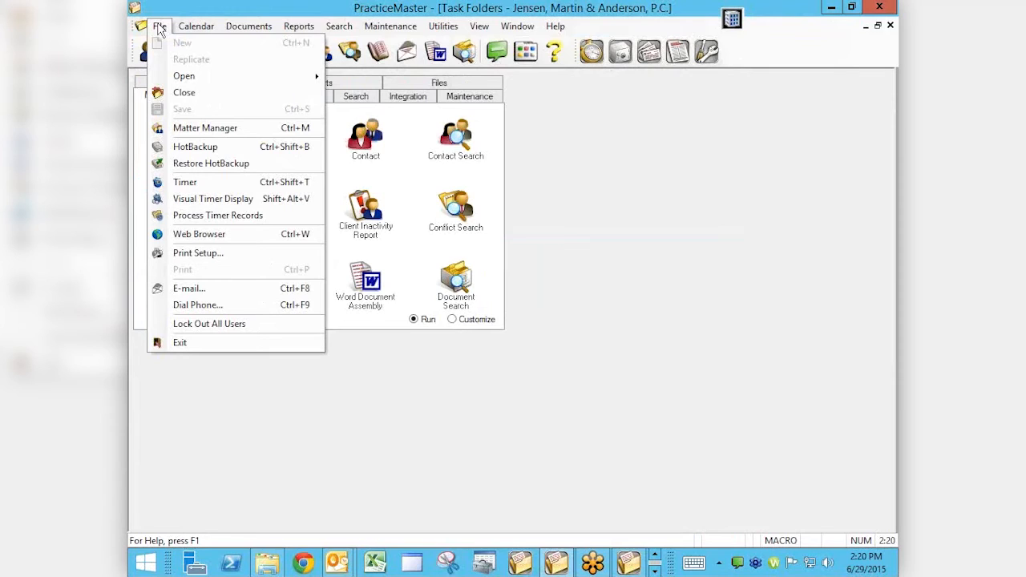
pyautogui.click(597, 398)
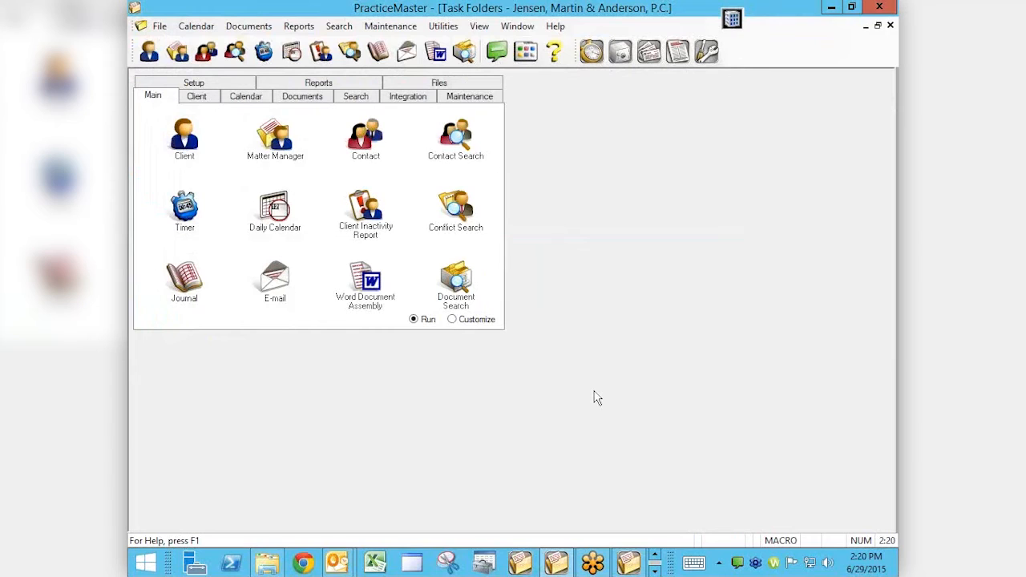
# Open the client file and view the note and e-mail journal records of the Auto Accident client
pyautogui.click(187, 143)
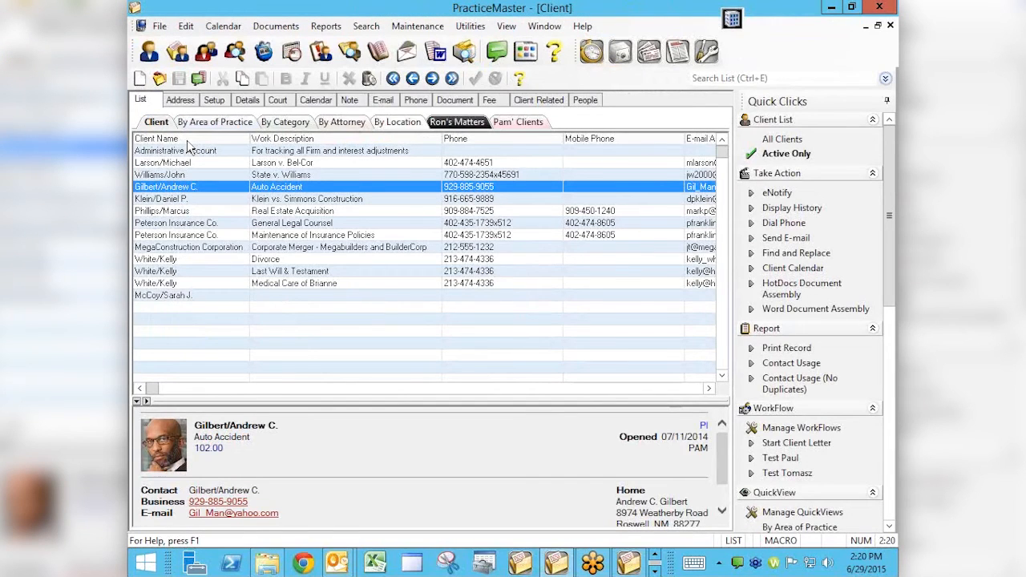
pyautogui.click(351, 100)
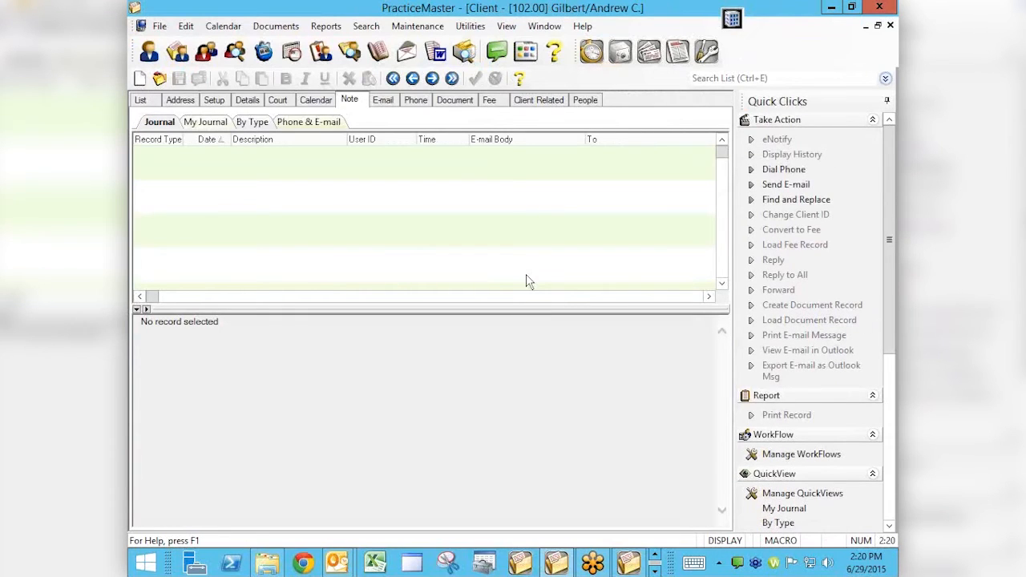
pyautogui.moveTo(338, 567)
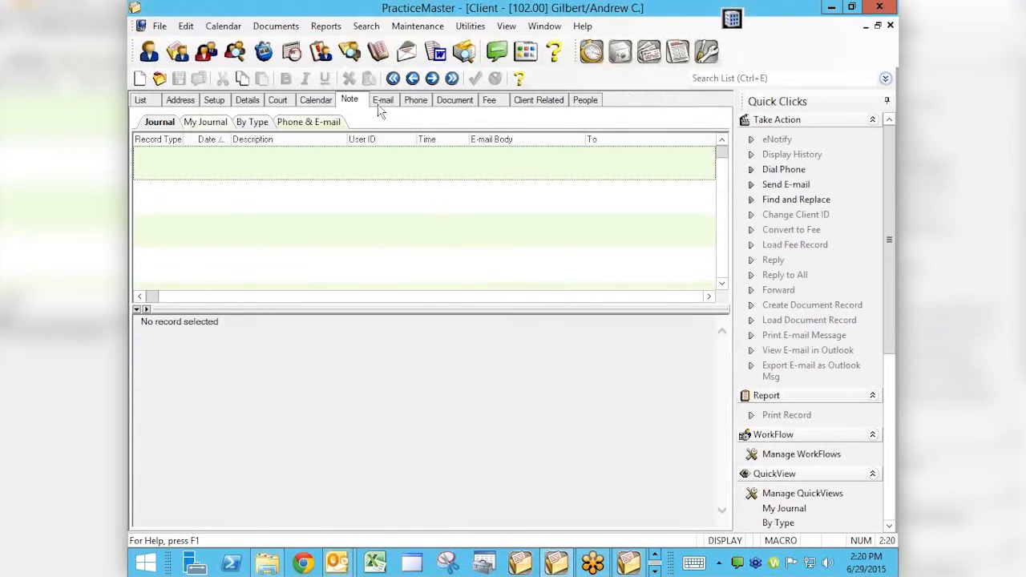
pyautogui.click(380, 103)
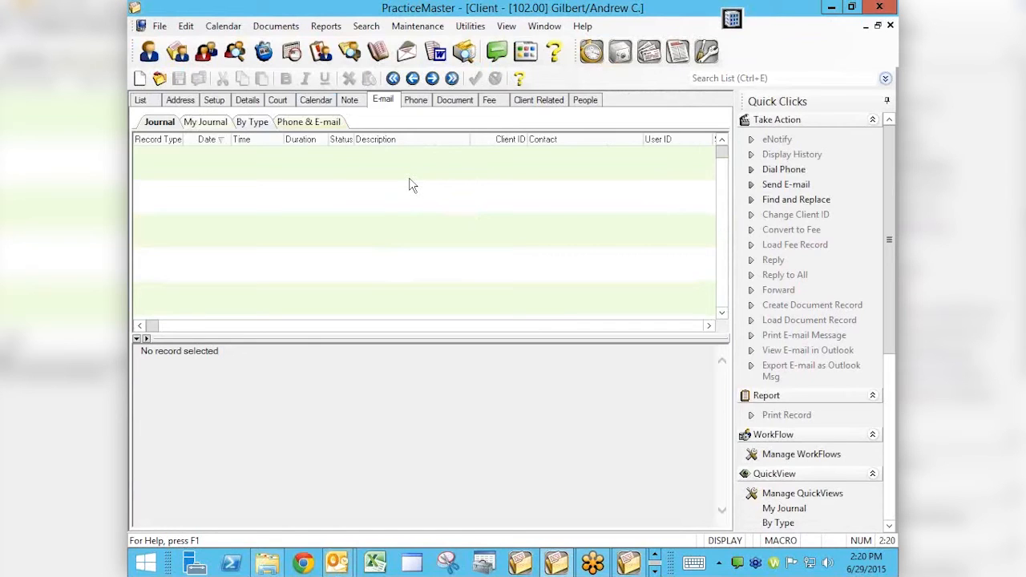
# Open Process Timer Records and examine the timer, phone, e-mail and note entries in the list
pyautogui.click(161, 28)
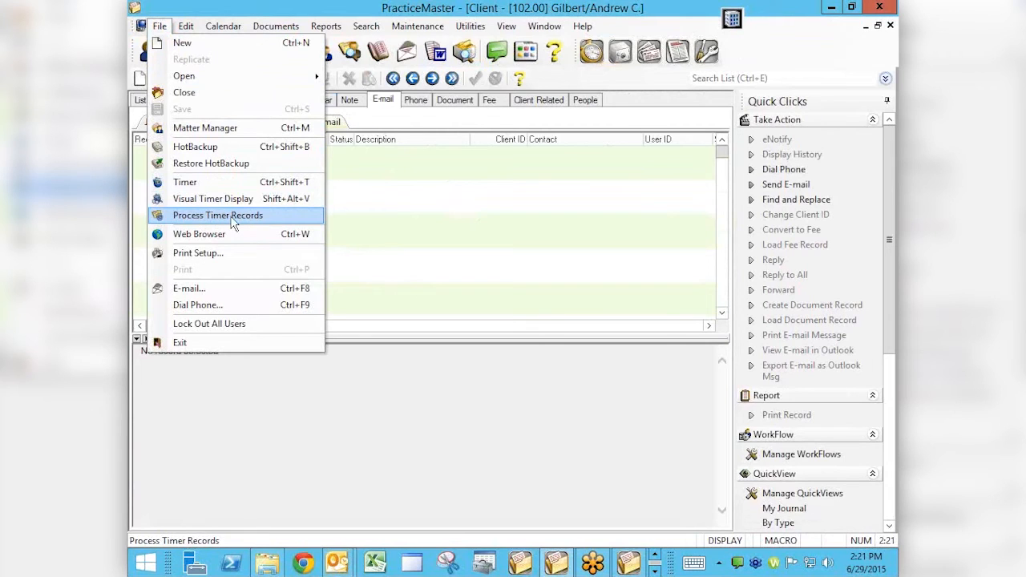
pyautogui.click(233, 217)
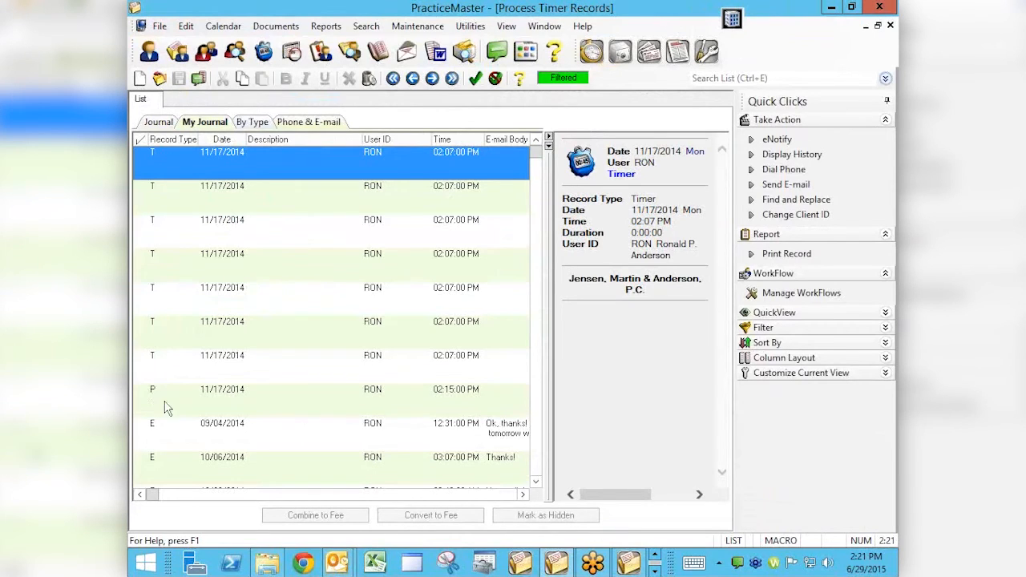
pyautogui.click(193, 429)
pyautogui.press('Down')
pyautogui.press('Down')
pyautogui.press('Down')
pyautogui.press('Down')
pyautogui.press('Down')
pyautogui.press('Down')
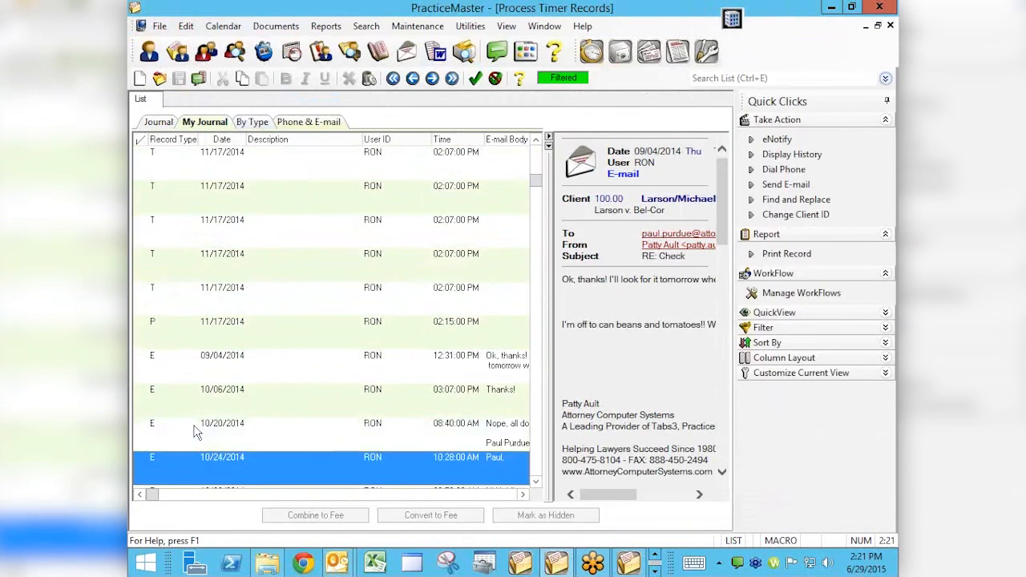
pyautogui.press('Down')
pyautogui.press('Down')
pyautogui.press('Up')
pyautogui.press('Up')
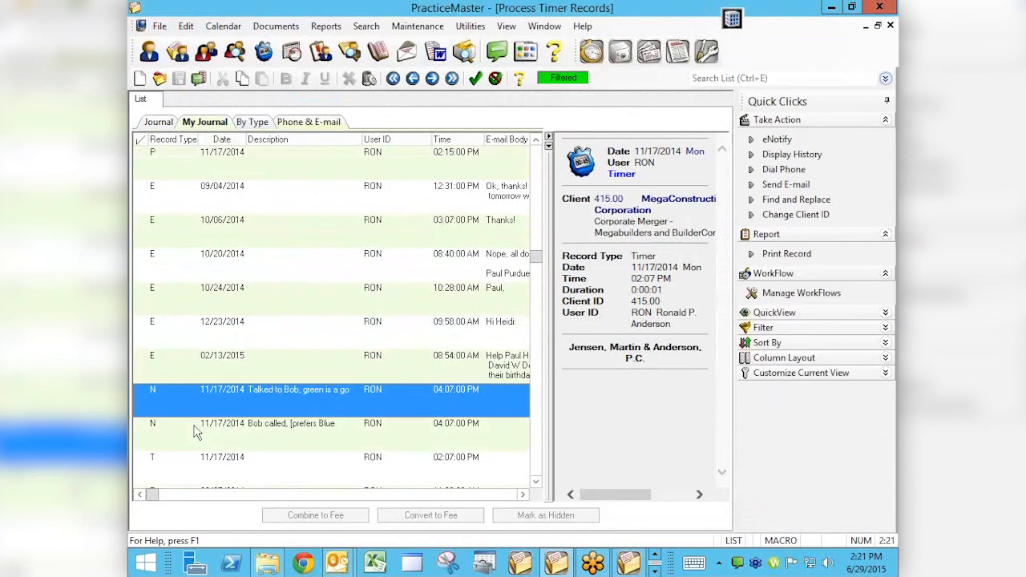
pyautogui.press('Down')
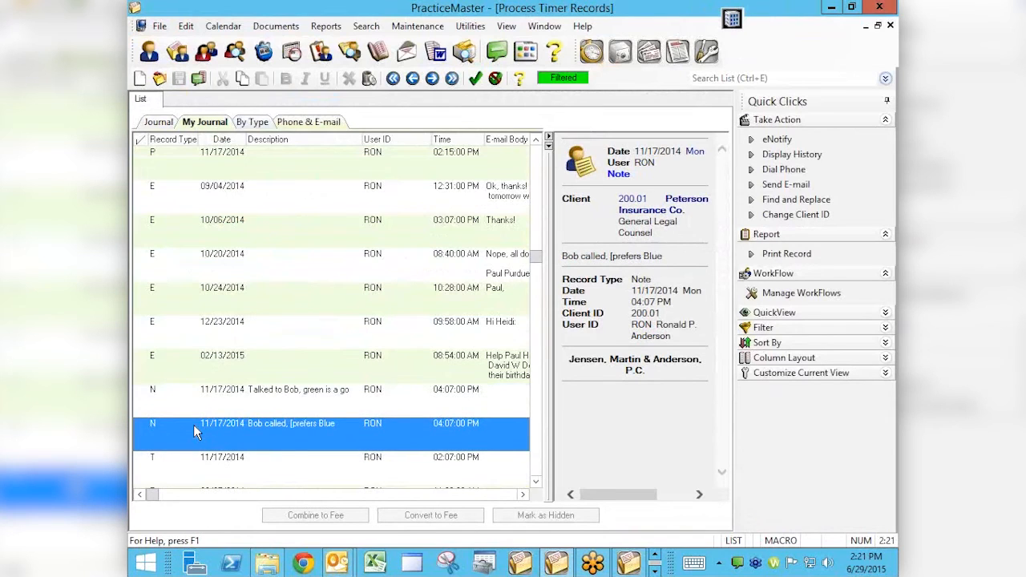
pyautogui.press('Up')
pyautogui.press('Down')
pyautogui.press('Down')
pyautogui.press('Down')
pyautogui.press('Down')
pyautogui.press('Down')
pyautogui.press('Down')
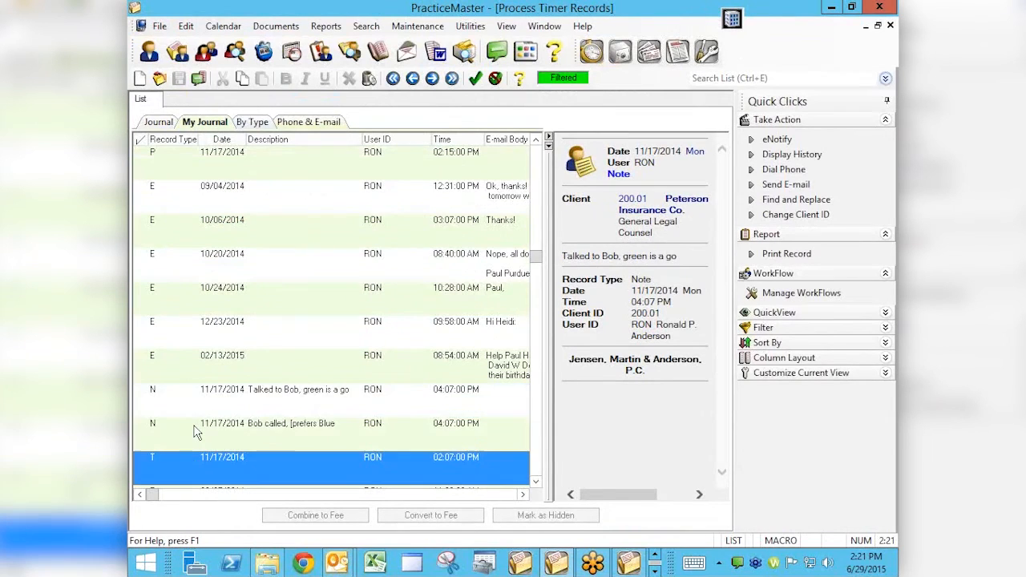
pyautogui.press('Up')
pyautogui.press('Up')
pyautogui.press('Up')
pyautogui.press('Up')
pyautogui.press('Up')
pyautogui.press('Up')
pyautogui.press('Up')
pyautogui.press('Up')
pyautogui.press('Up')
pyautogui.press('Up')
pyautogui.press('Up')
pyautogui.press('Up')
pyautogui.press('Up')
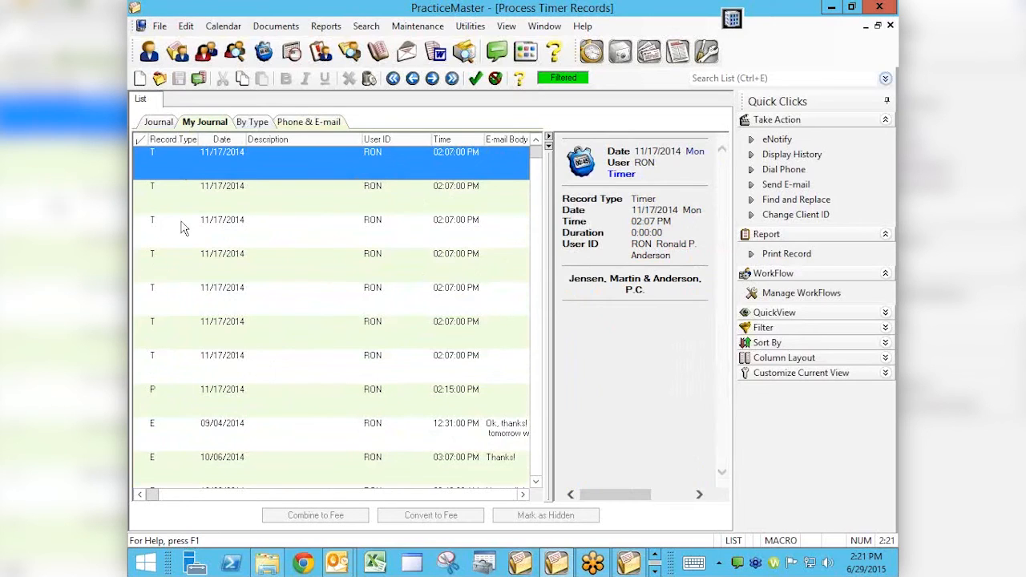
# Select the 10:41 AM e-mail record dated 08/04/2014 and convert it to a fee
pyautogui.click(229, 408)
pyautogui.press('Down')
pyautogui.press('Down')
pyautogui.press('Down')
pyautogui.press('Down')
pyautogui.press('Down')
pyautogui.press('Down')
pyautogui.press('Down')
pyautogui.press('Down')
pyautogui.press('Down')
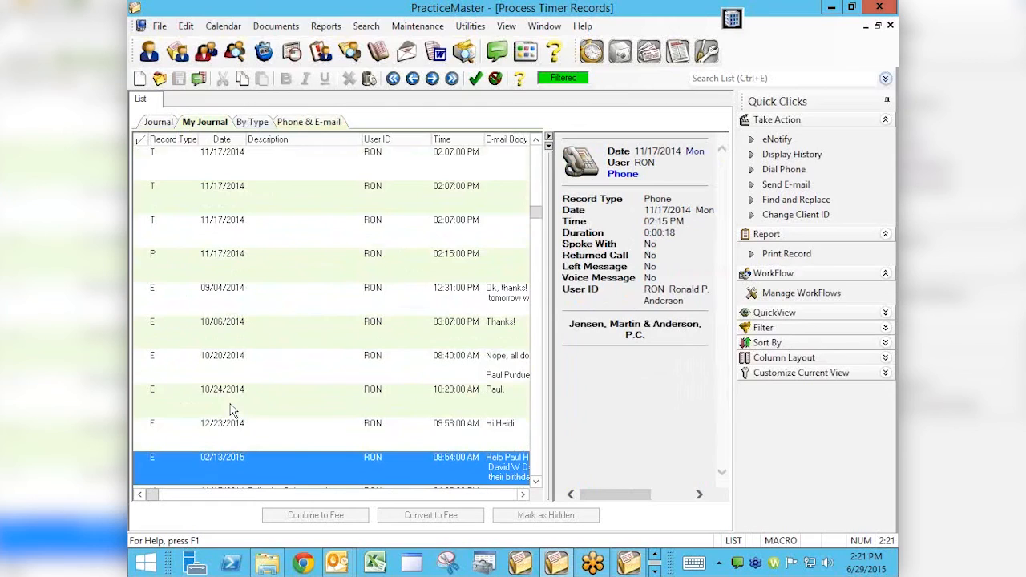
pyautogui.press('Down')
pyautogui.press('Down')
pyautogui.press('Down')
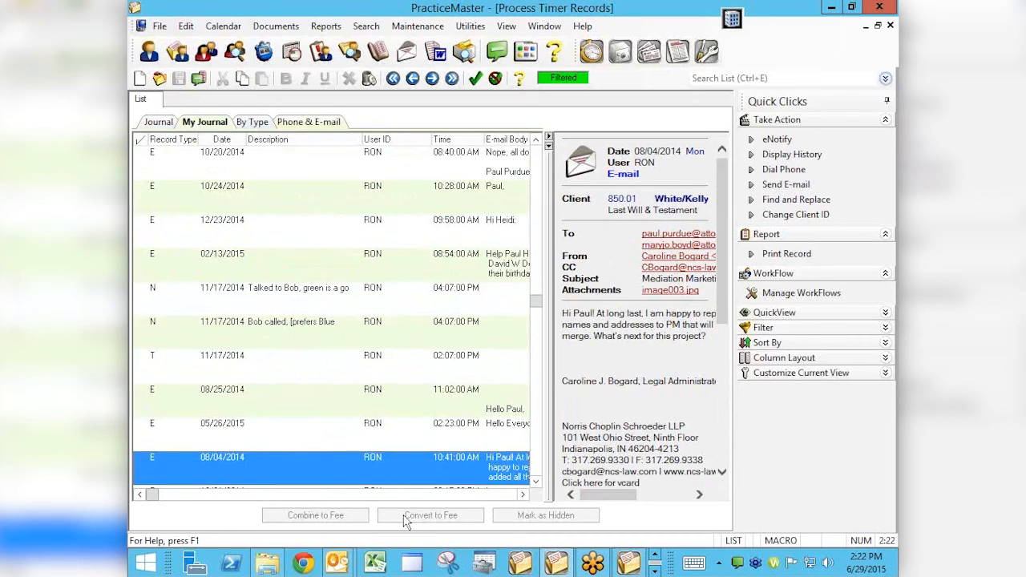
pyautogui.click(135, 457)
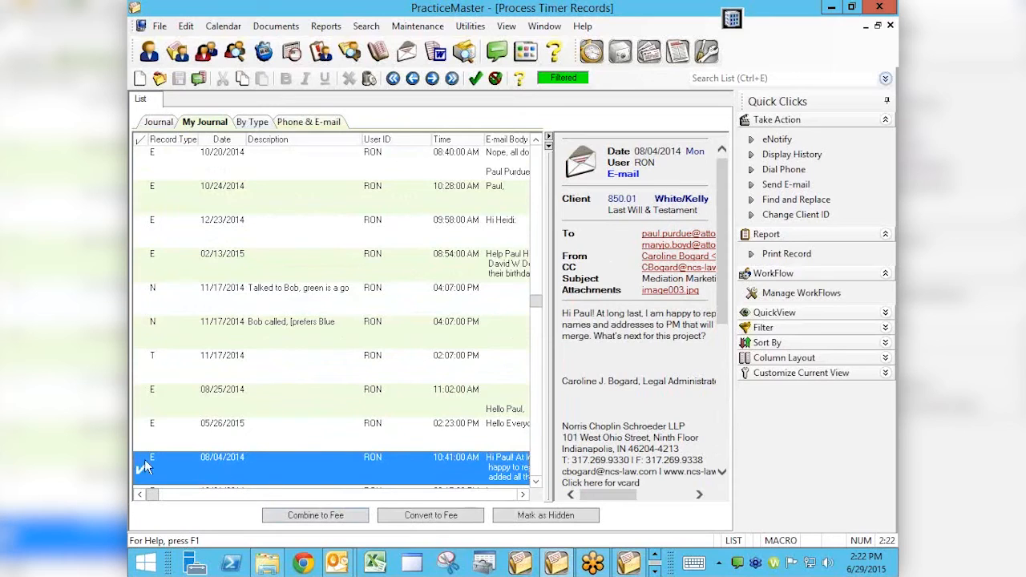
pyautogui.click(431, 517)
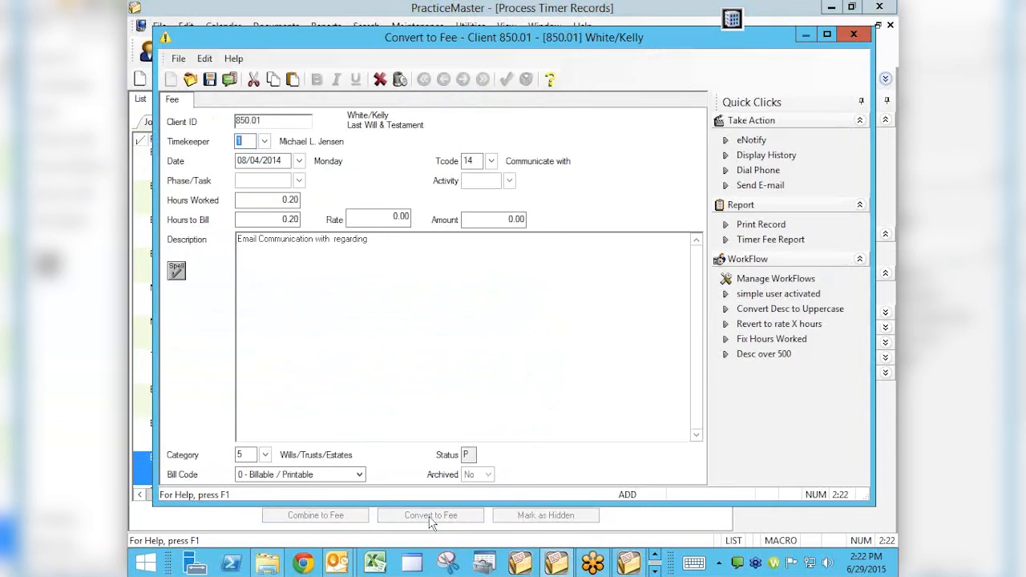
# Complete the fee description with the correspondent's first name and "Contract" as the subject, and save the fee
pyautogui.press('Tab')
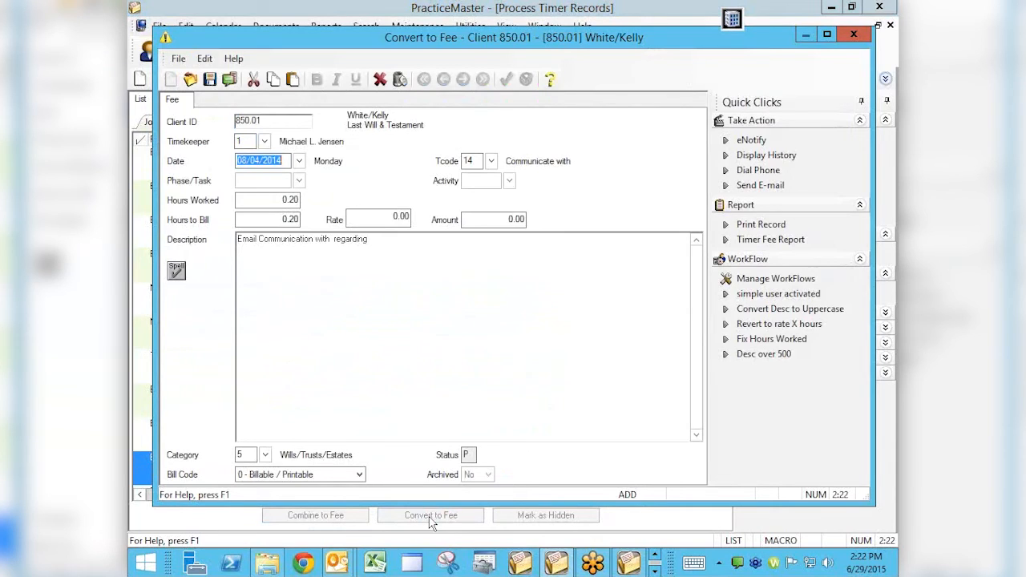
pyautogui.press('Tab')
pyautogui.press('Tab')
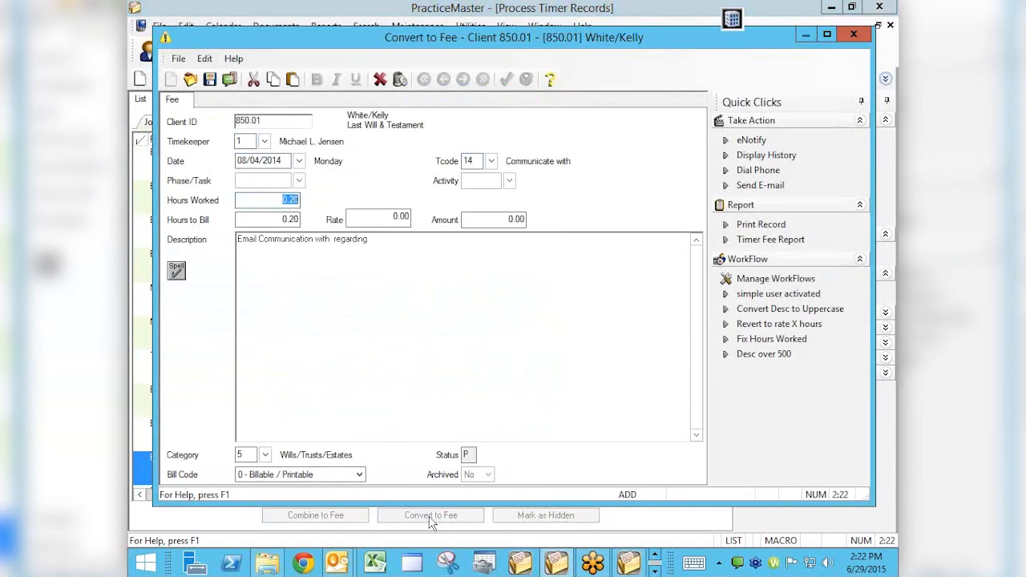
pyautogui.press('Tab')
pyautogui.press('Tab')
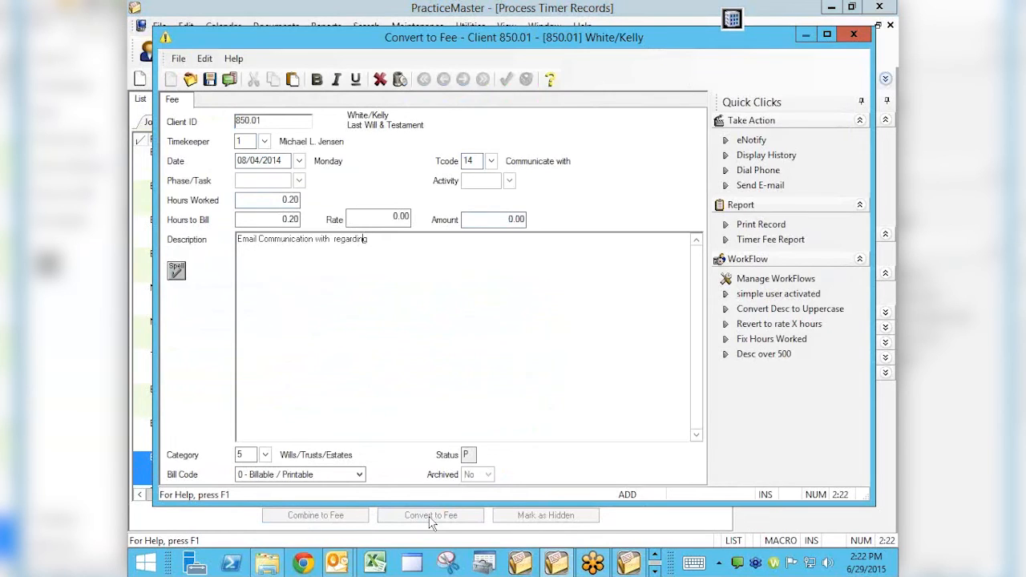
pyautogui.hotkey('ctrl', 'Left')
pyautogui.press('Left')
pyautogui.write('Paul')
pyautogui.press('End')
pyautogui.write('Contract')
pyautogui.hotkey('ctrl', 's')
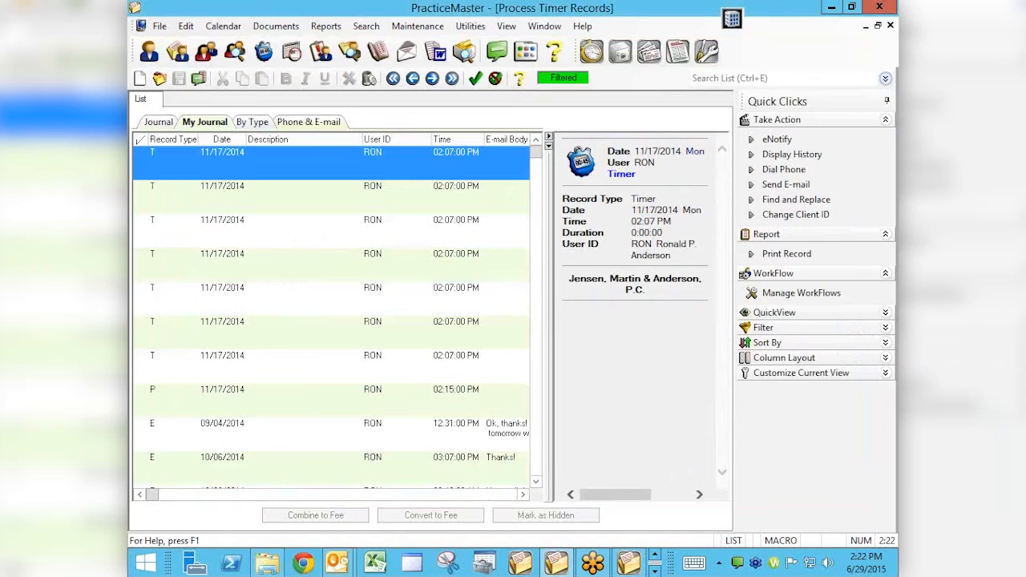
# Mark the seven 02:07 PM timer records dated 11/17/2014 at the start of the list as hidden
pyautogui.click(141, 165)
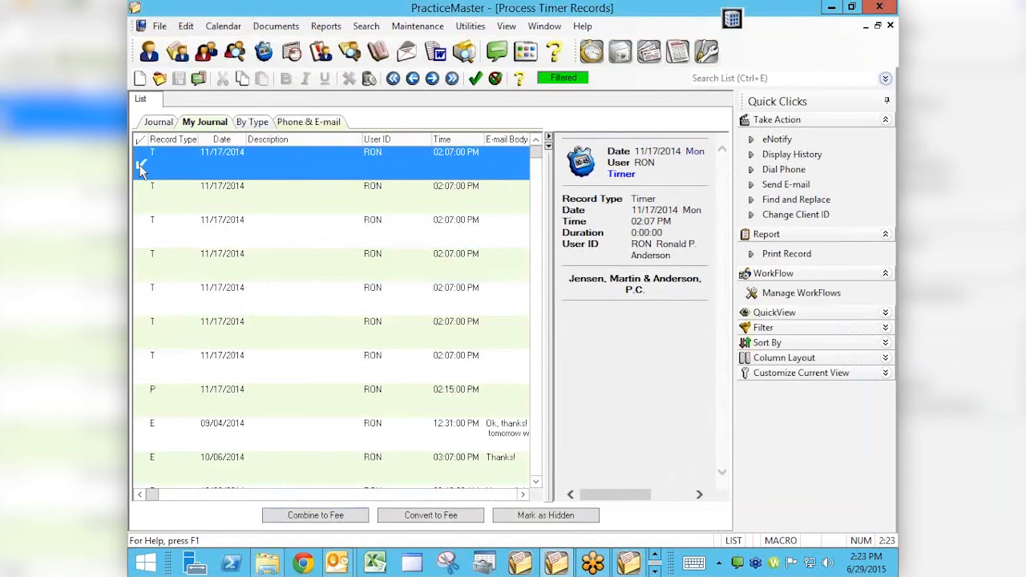
pyautogui.click(142, 202)
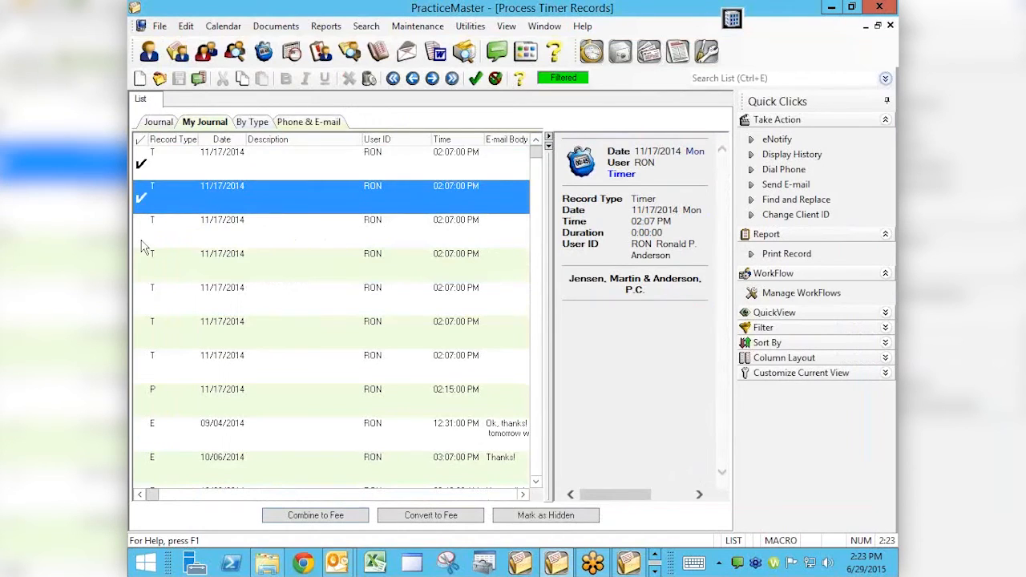
pyautogui.click(141, 233)
pyautogui.click(138, 271)
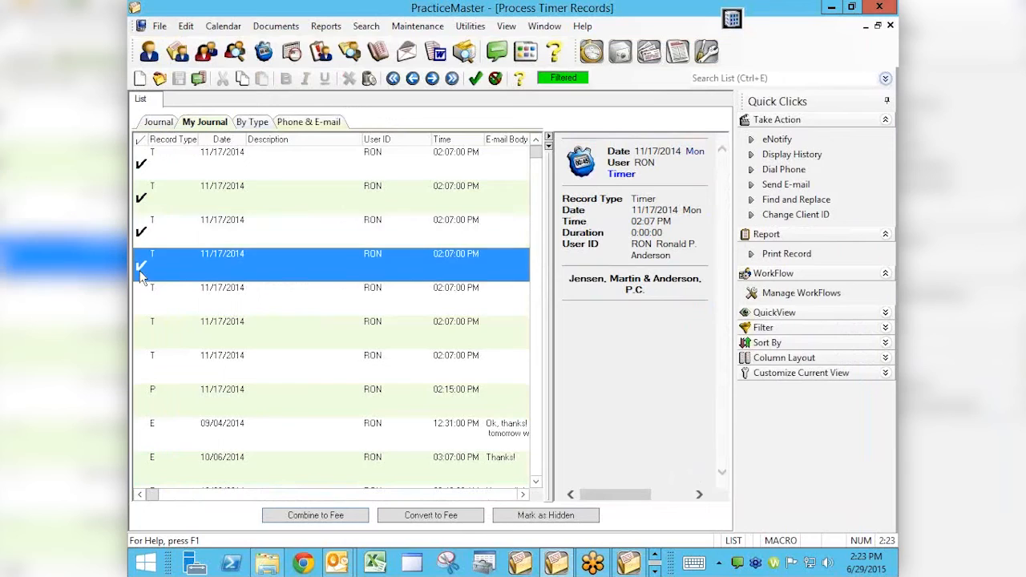
pyautogui.click(140, 305)
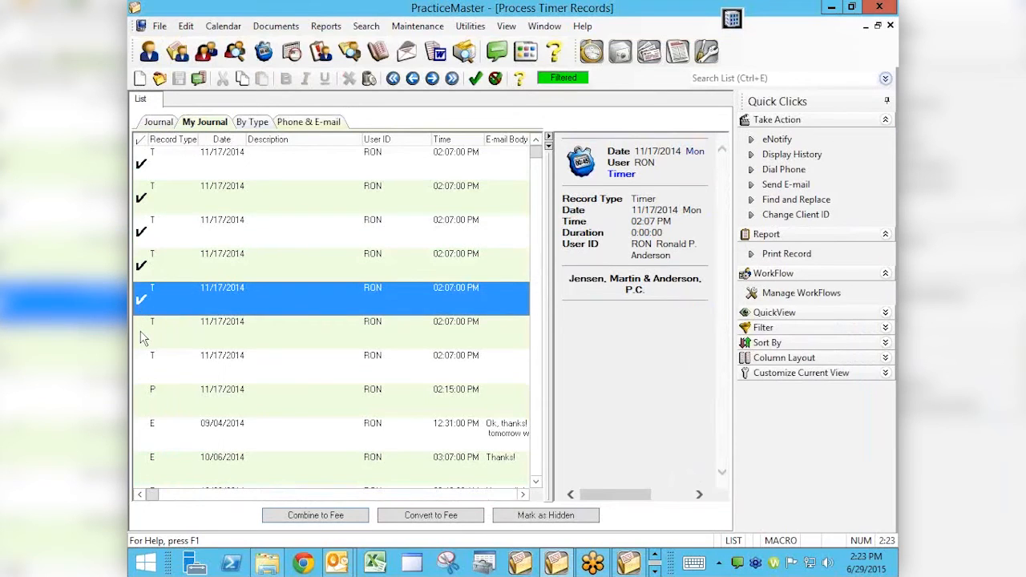
pyautogui.click(140, 335)
pyautogui.click(142, 372)
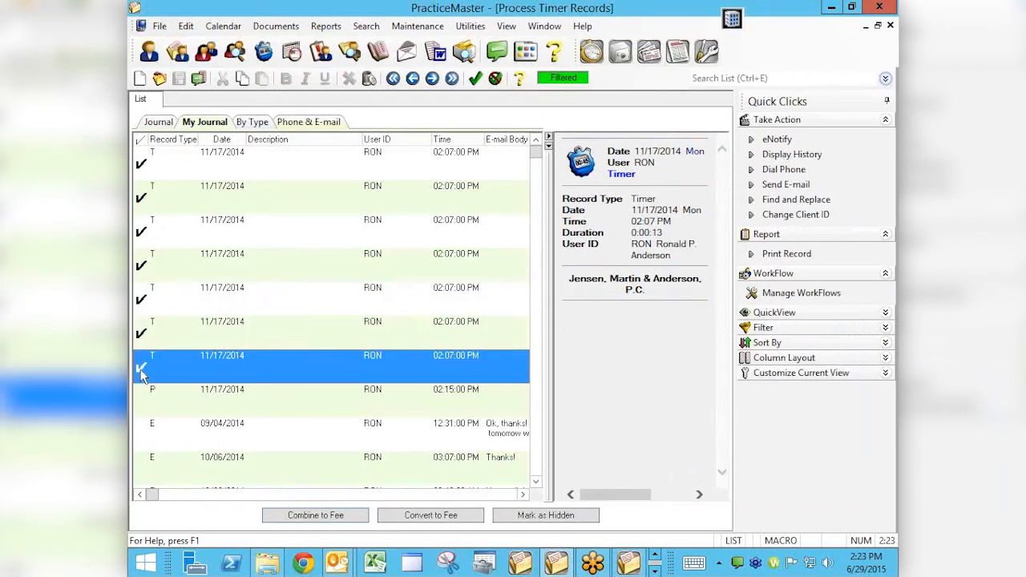
pyautogui.click(549, 520)
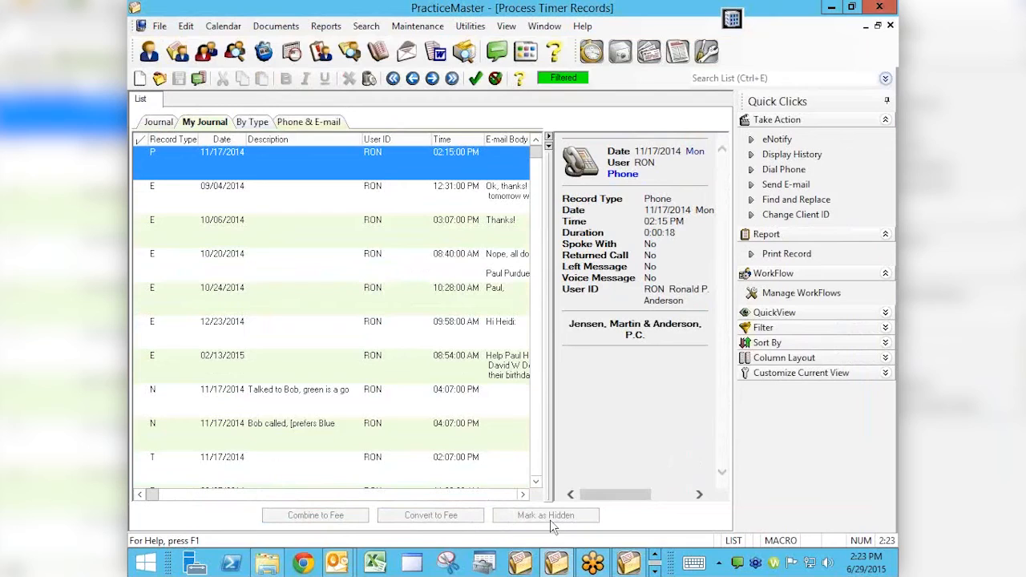
# Combine the 02:15 PM phone record and the e-mails dated 09/04/2014, 10/20/2014 and 02/13/2015 into one fee
pyautogui.click(141, 166)
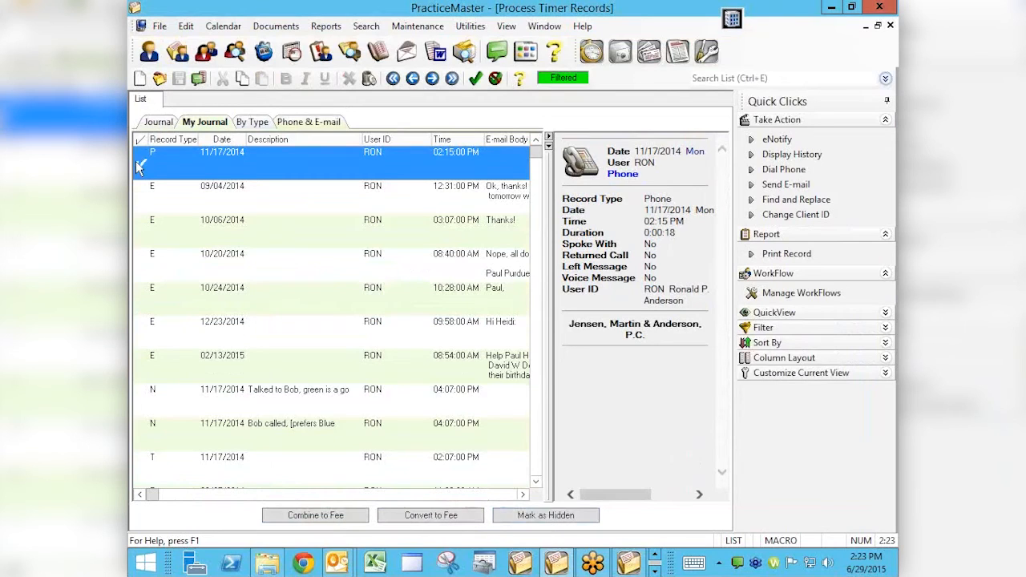
pyautogui.click(137, 200)
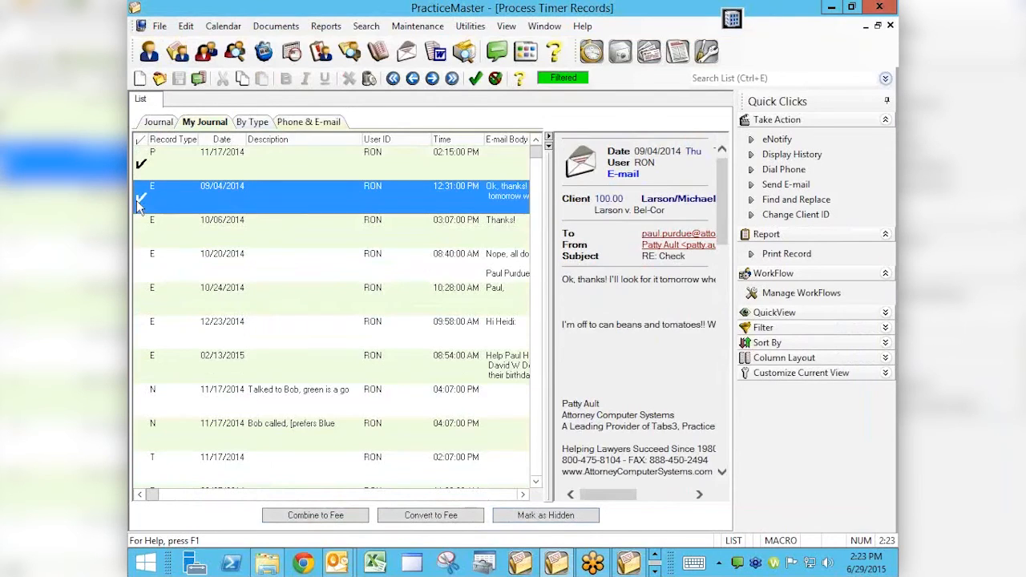
pyautogui.click(141, 265)
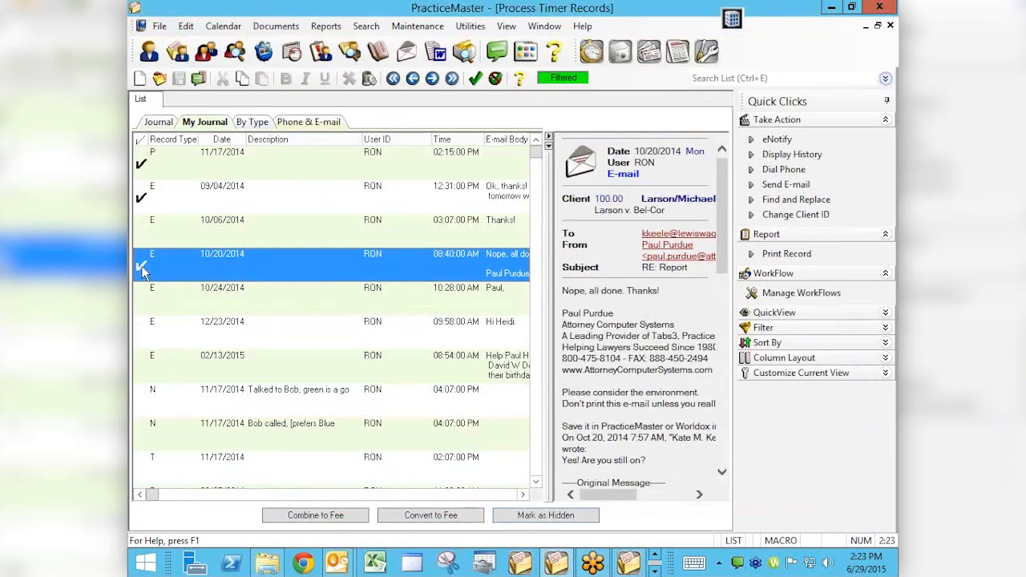
pyautogui.click(143, 367)
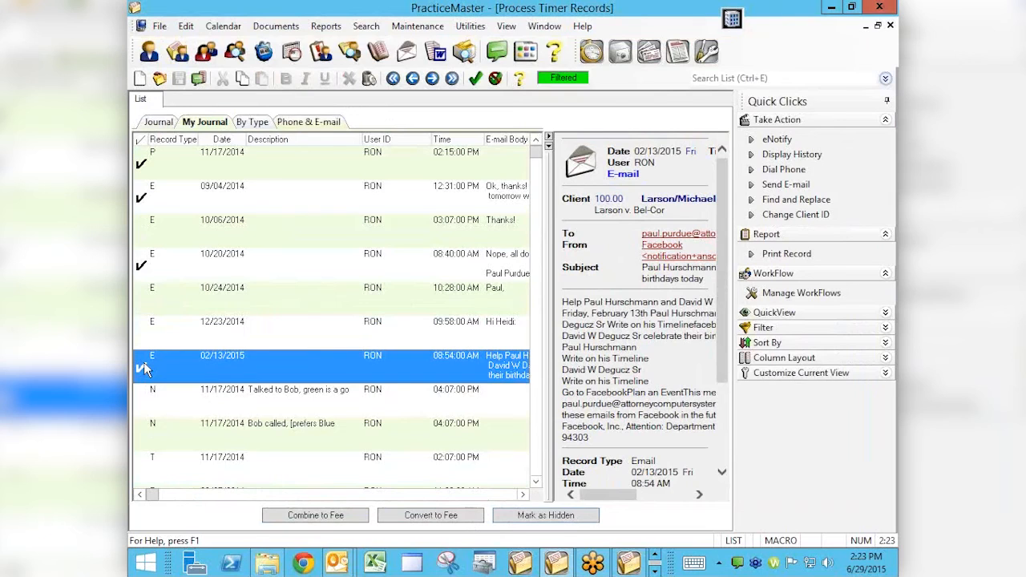
pyautogui.click(332, 515)
# Set the combined fee's hours worked to 0.80
pyautogui.press('Tab')
pyautogui.press('Tab')
pyautogui.press('Tab')
pyautogui.press('Tab')
pyautogui.press('Tab')
pyautogui.hotkey('shift', 'Tab')
pyautogui.hotkey('shift', 'Tab')
pyautogui.hotkey('shift', 'Tab')
pyautogui.write('.')
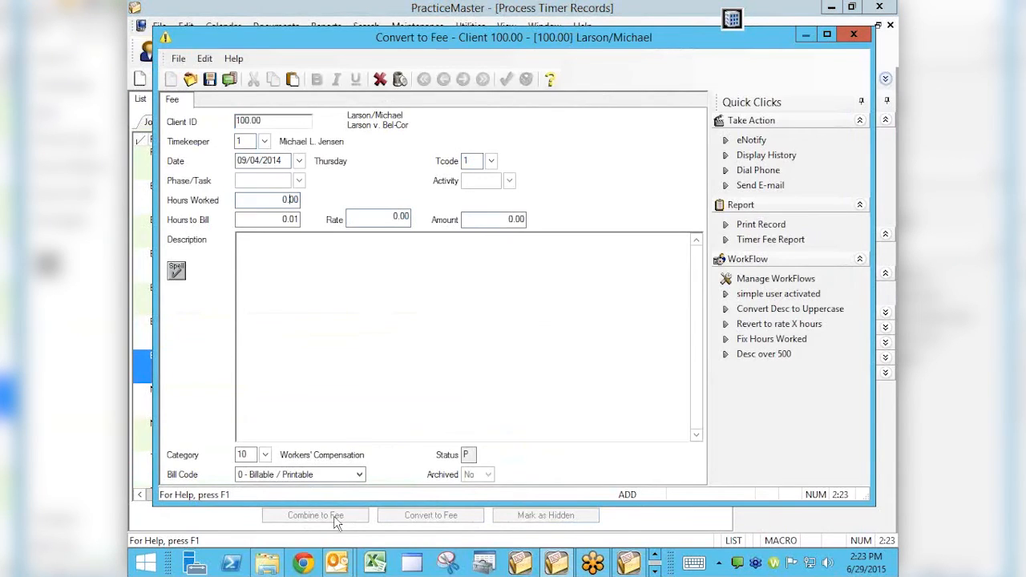
pyautogui.write('8')
pyautogui.press('Tab')
pyautogui.press('Tab')
pyautogui.press('Tab')
pyautogui.press('Tab')
# Describe the combined fee as "Phone and email corr with" the contact's first name "re contract"
pyautogui.write('P')
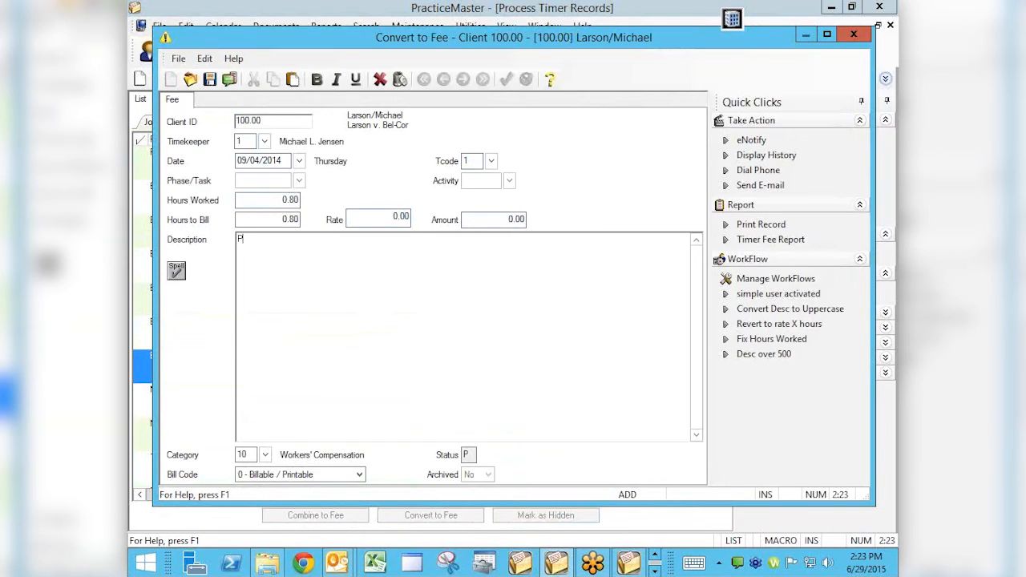
pyautogui.write('hone and email corr with Bob re contract')
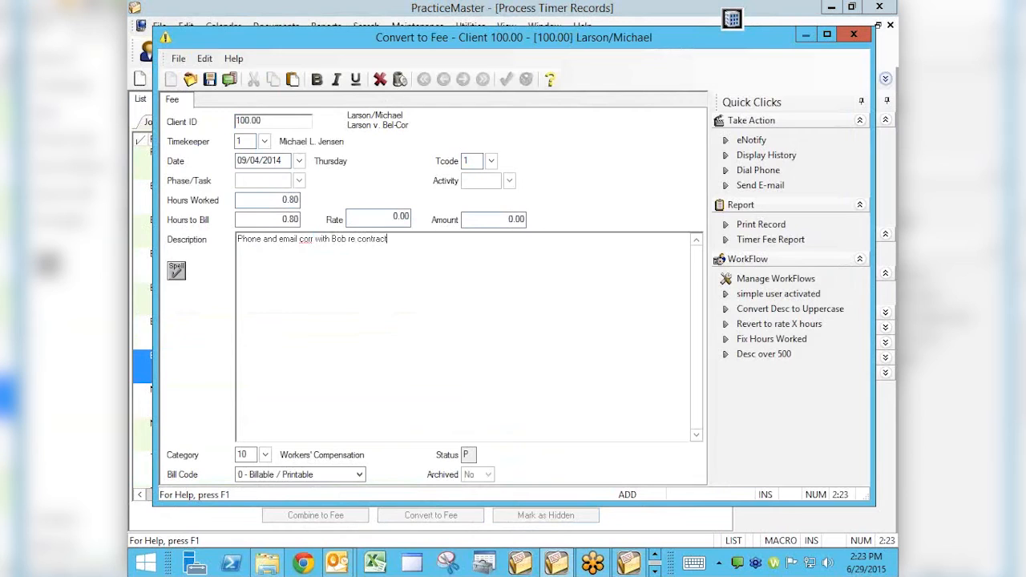
# Keep the spelling "corr" in the combined fee's description and save the fee
pyautogui.press('Tab')
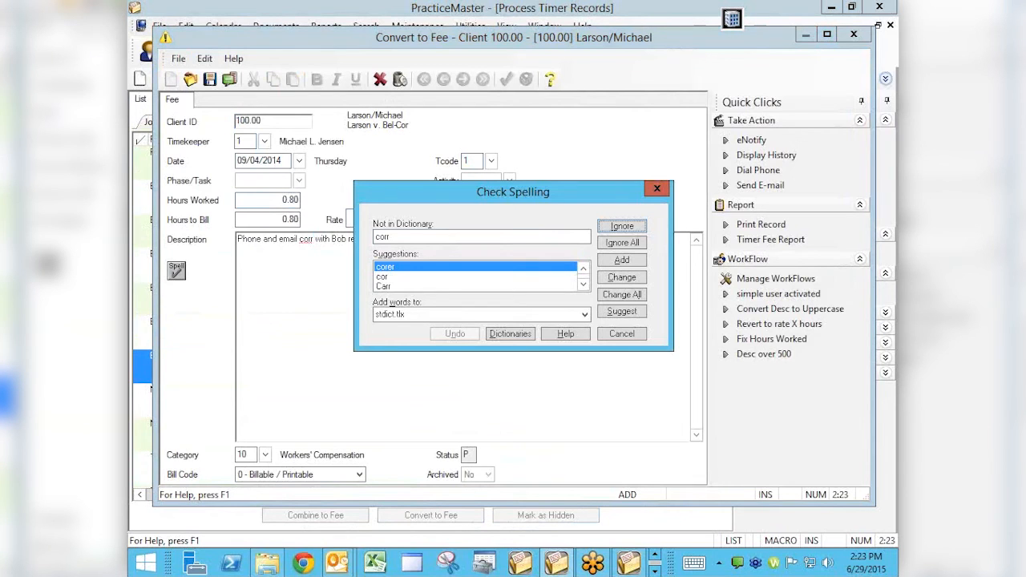
pyautogui.click(629, 237)
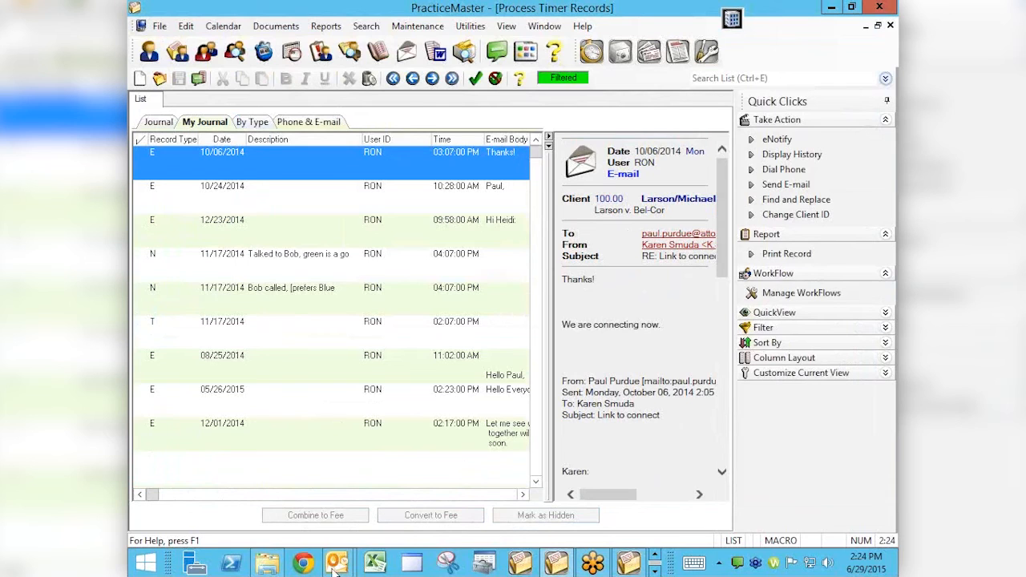
# Switch to Outlook and examine the Deleted Items folder and the PracticeMaster e-mail linking tools
pyautogui.moveTo(335, 569)
pyautogui.click(277, 499)
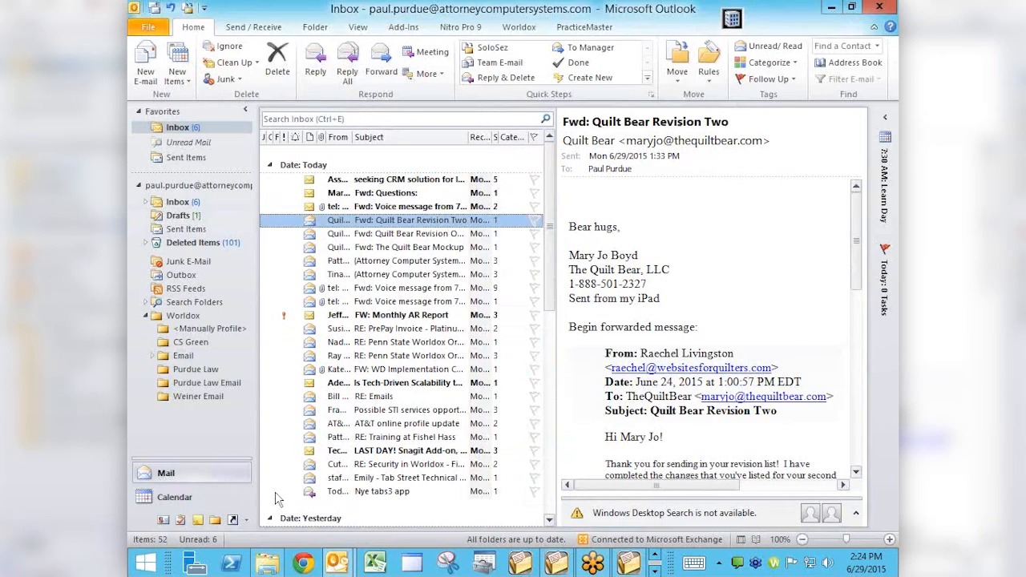
pyautogui.click(196, 242)
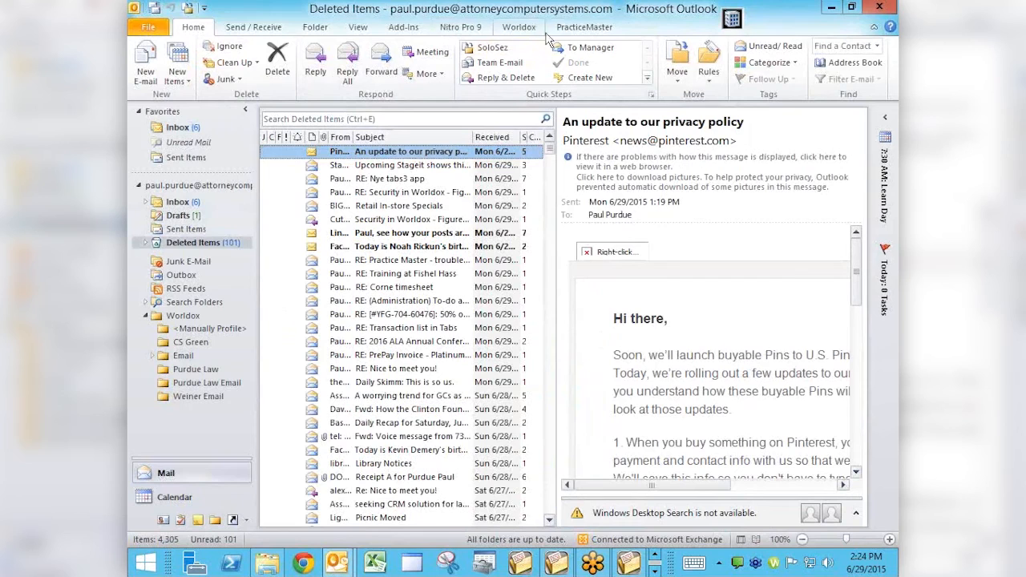
pyautogui.click(583, 30)
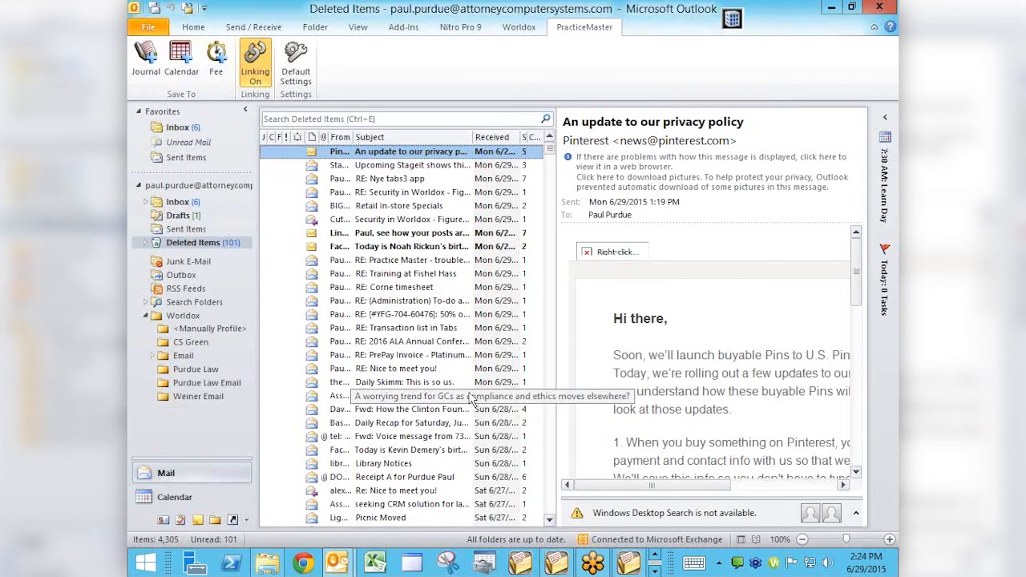
# Return to PracticeMaster and start a note for client 102.00 with the text "jhkj hasdkjh askj adsh"
pyautogui.hotkey('alt', 'Tab')
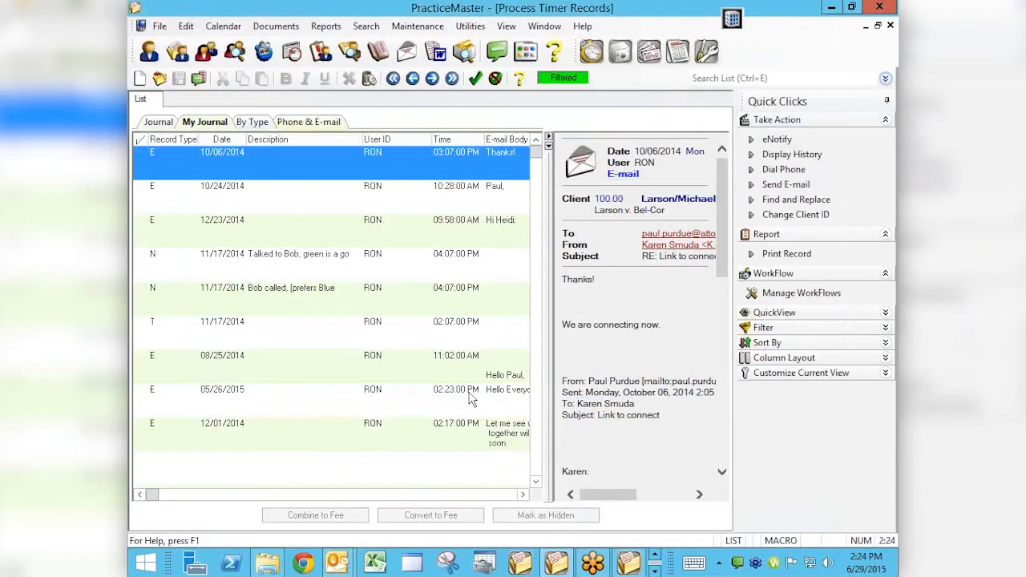
pyautogui.click(545, 29)
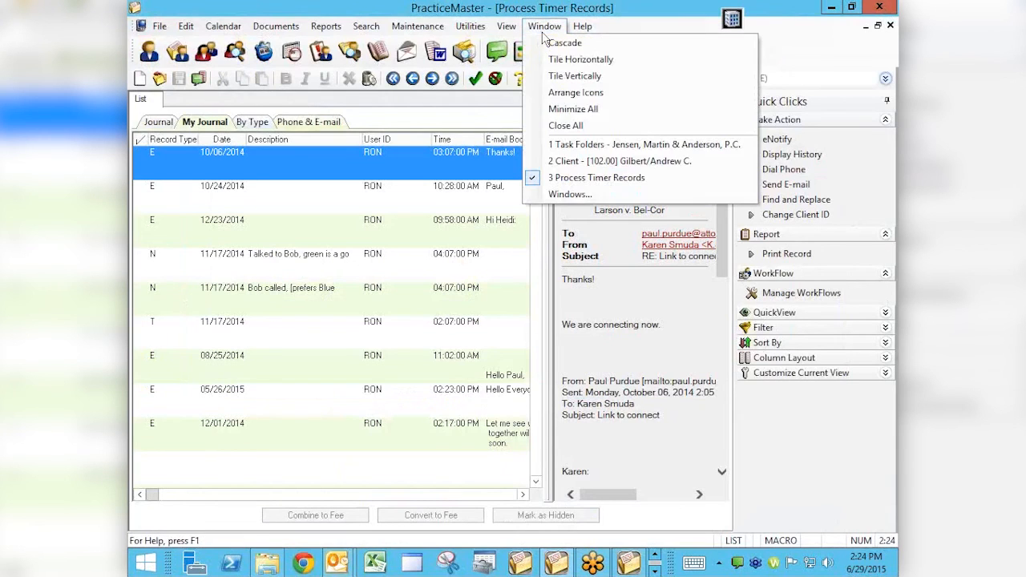
pyautogui.click(571, 162)
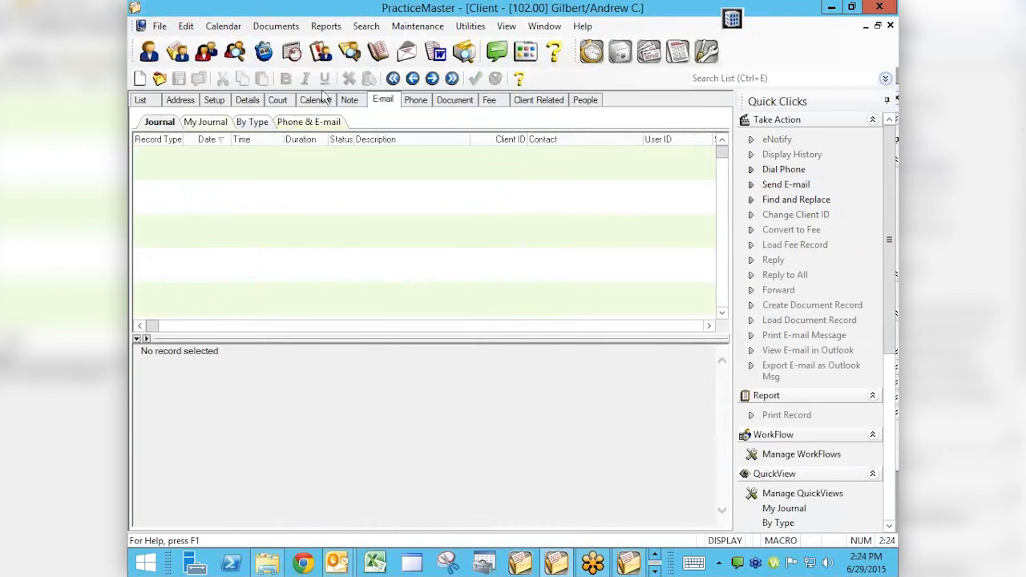
pyautogui.click(352, 102)
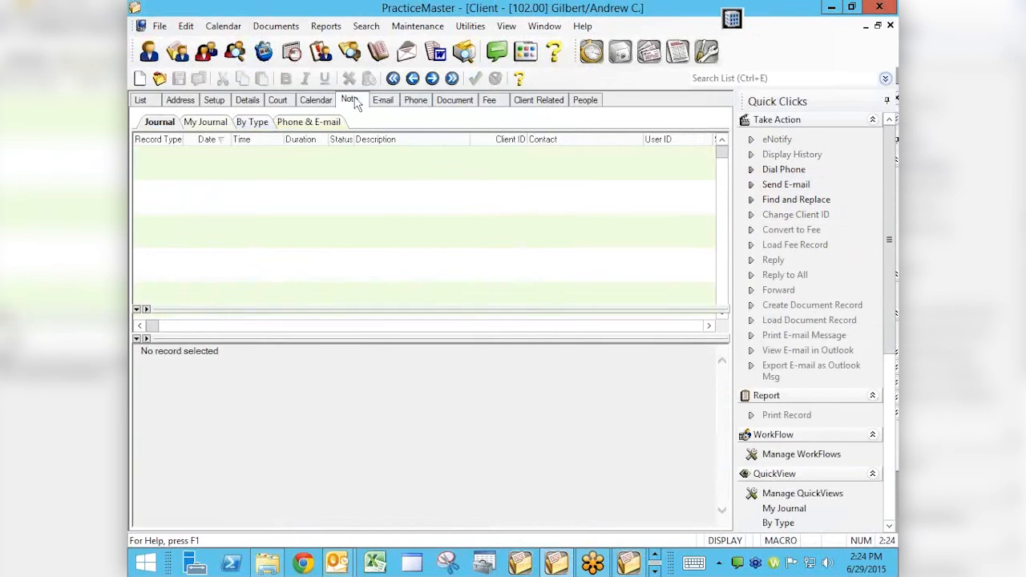
pyautogui.click(352, 101)
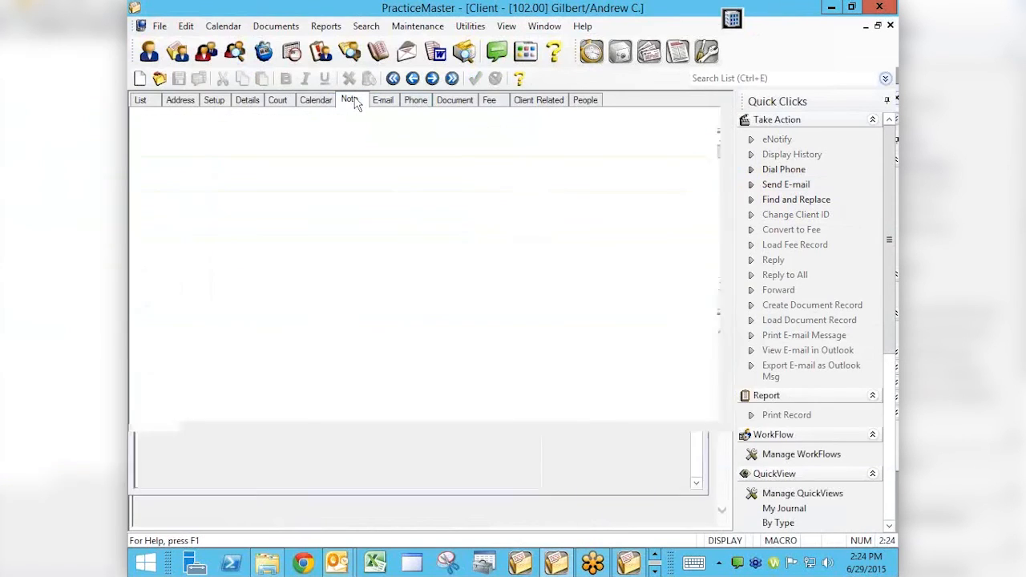
pyautogui.write('jhkj hasdkjh askj adsh')
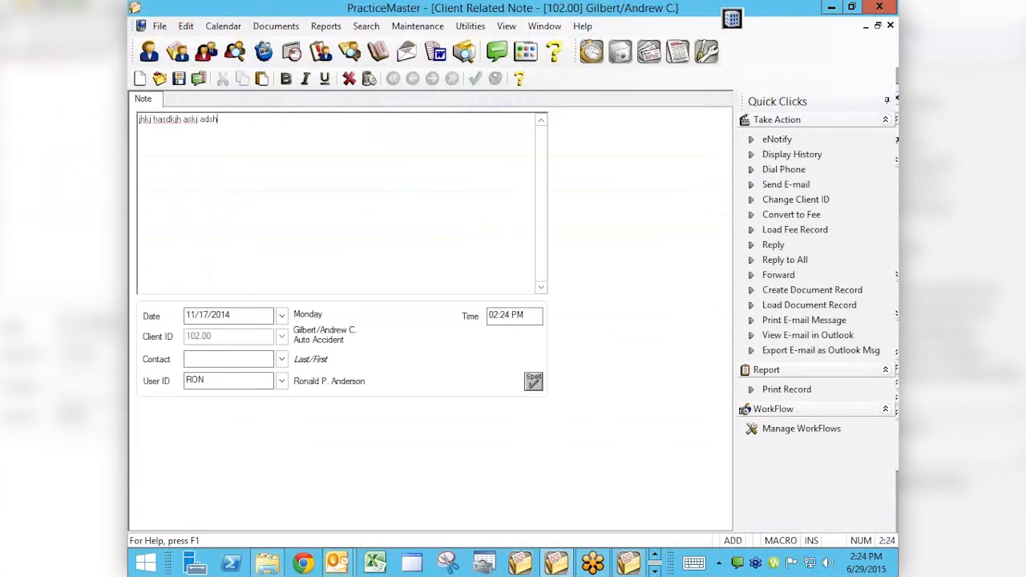
# Spell-check the new note, ignore every flagged word, and save the note
pyautogui.press('F7')
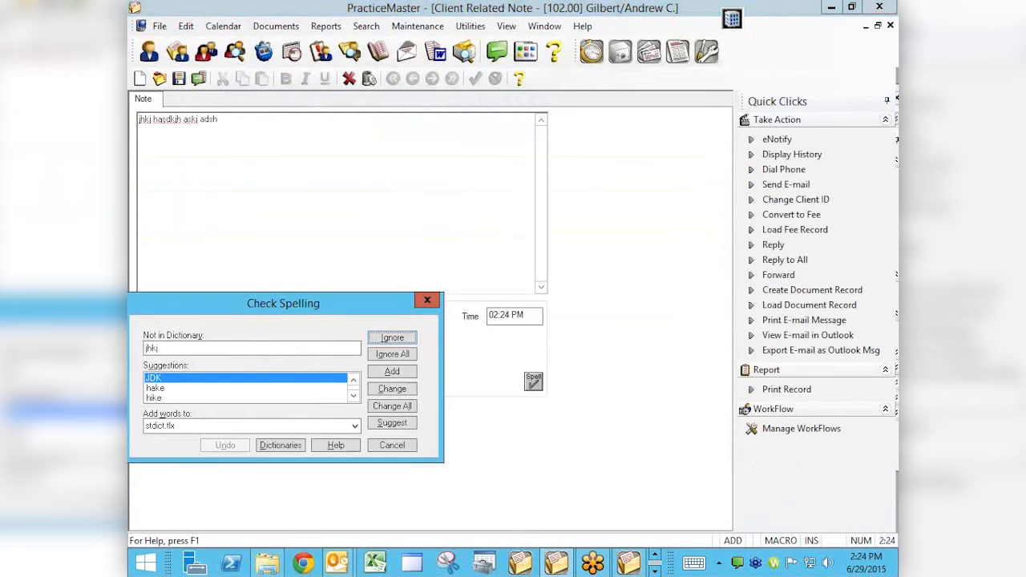
pyautogui.click(391, 339)
pyautogui.click(391, 341)
pyautogui.click(390, 341)
pyautogui.click(391, 342)
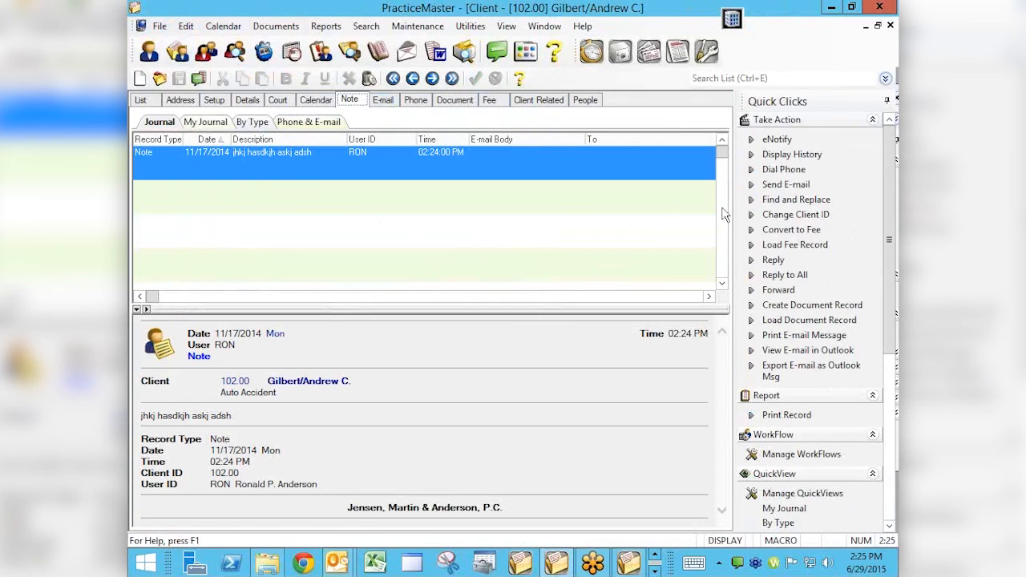
# Reopen the Process Timer Records list to check for the new note
pyautogui.click(160, 26)
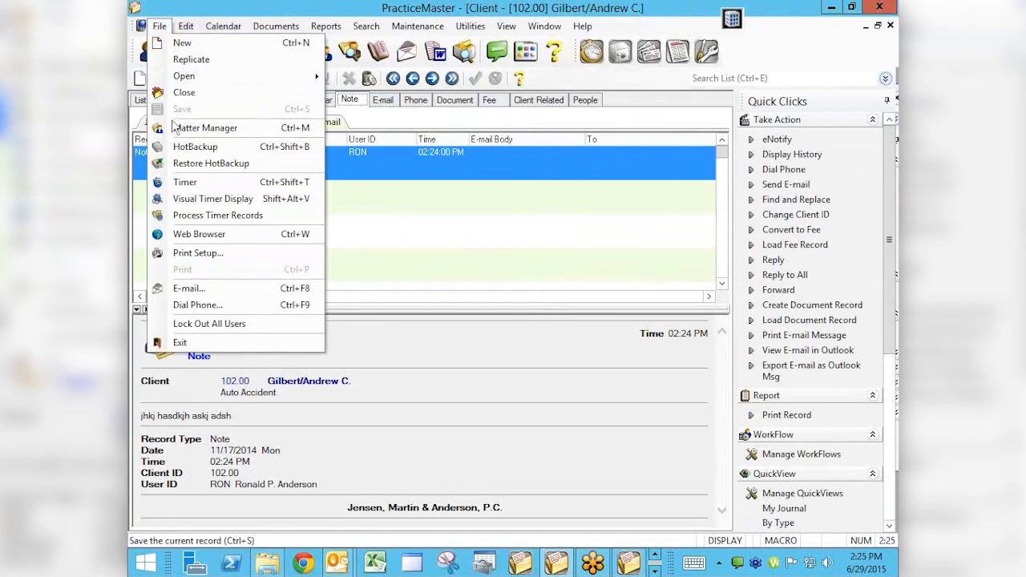
pyautogui.click(197, 217)
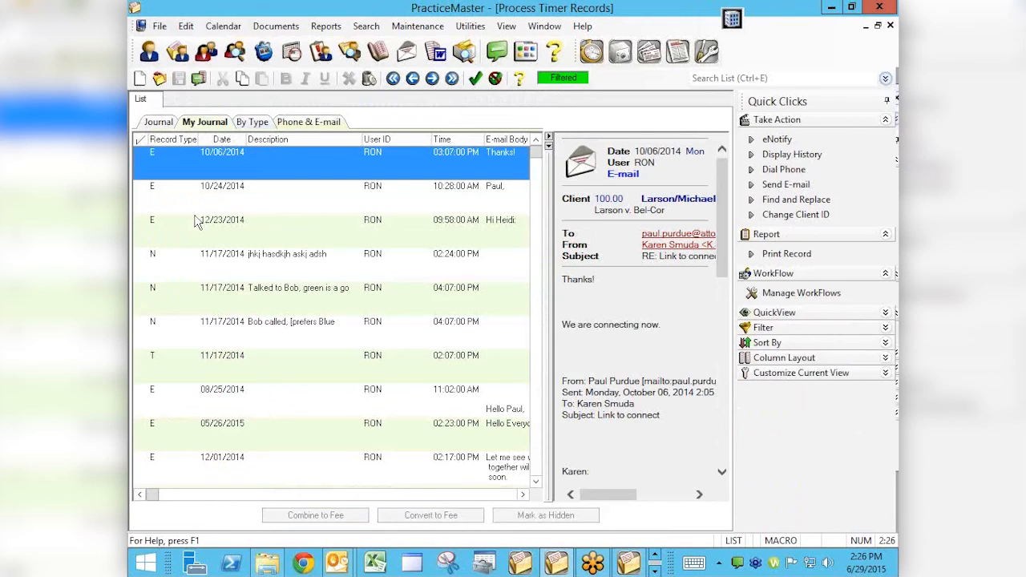
# View the PracticeMaster program and version information, and close it
pyautogui.click(584, 31)
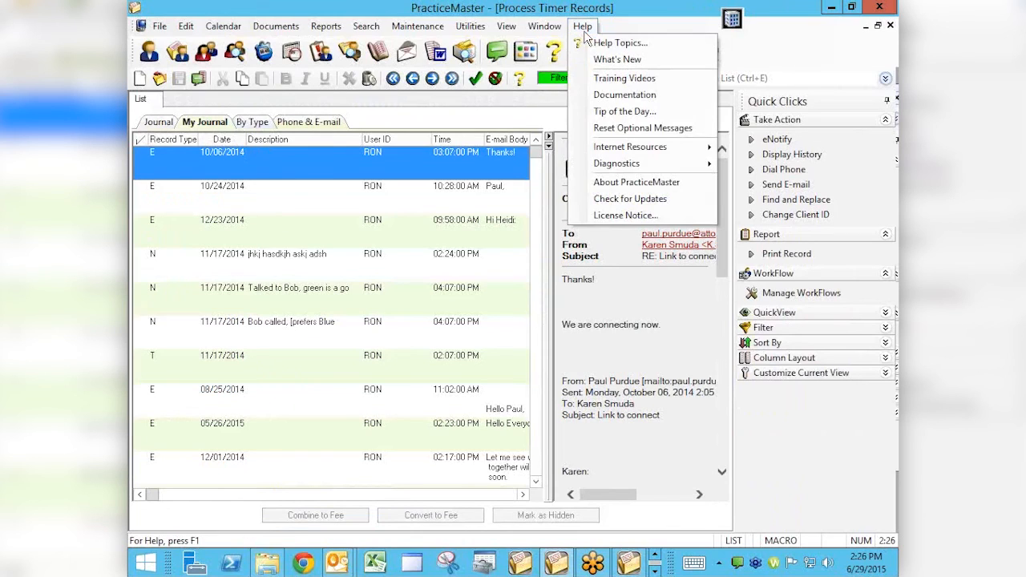
pyautogui.click(614, 184)
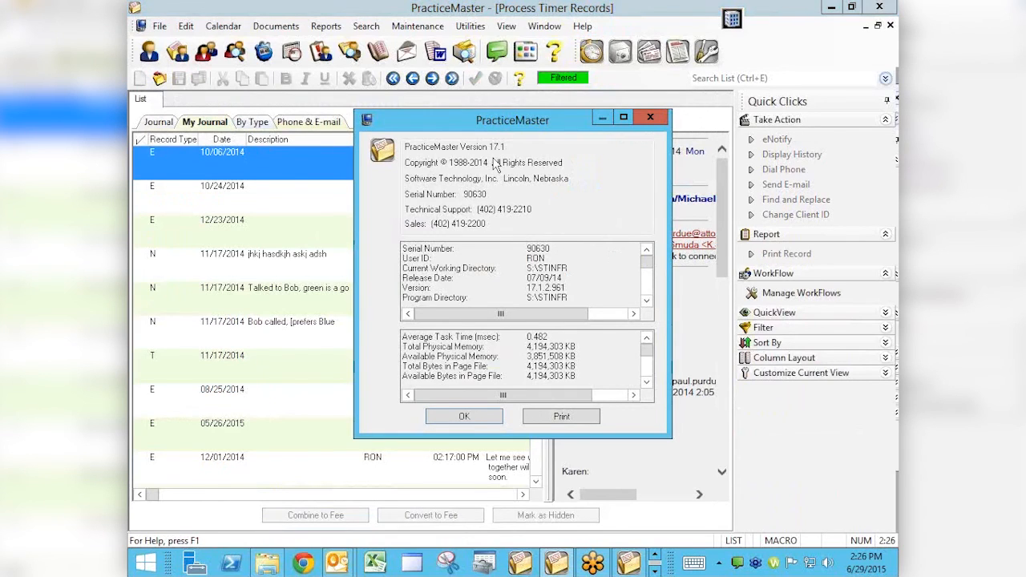
pyautogui.click(465, 416)
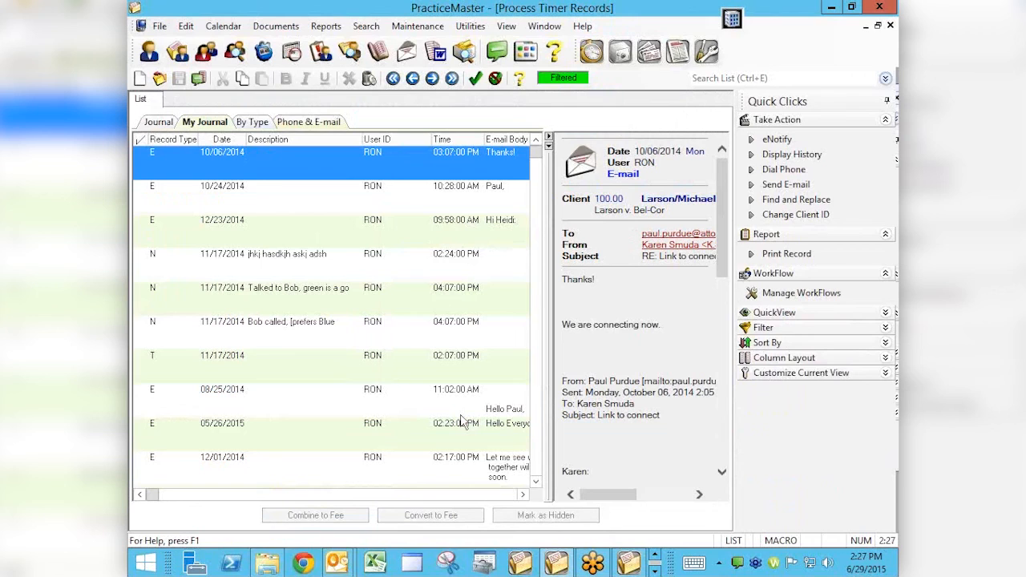
# Switch to Chrome and open the PracticeMaster Virtual User Group Meetings page on attorneycomputersystems.com
pyautogui.click(303, 565)
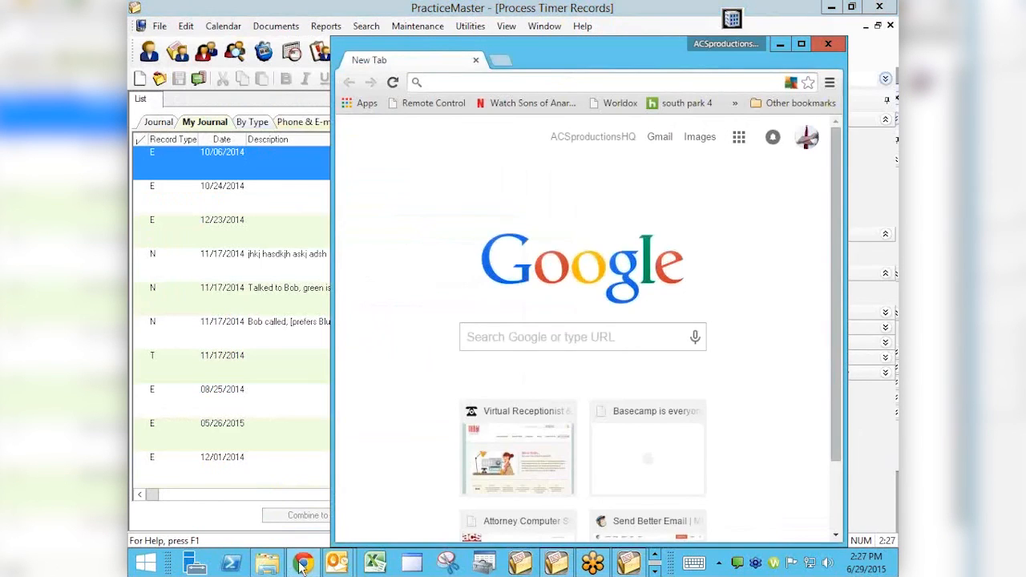
pyautogui.click(801, 44)
pyautogui.write('att')
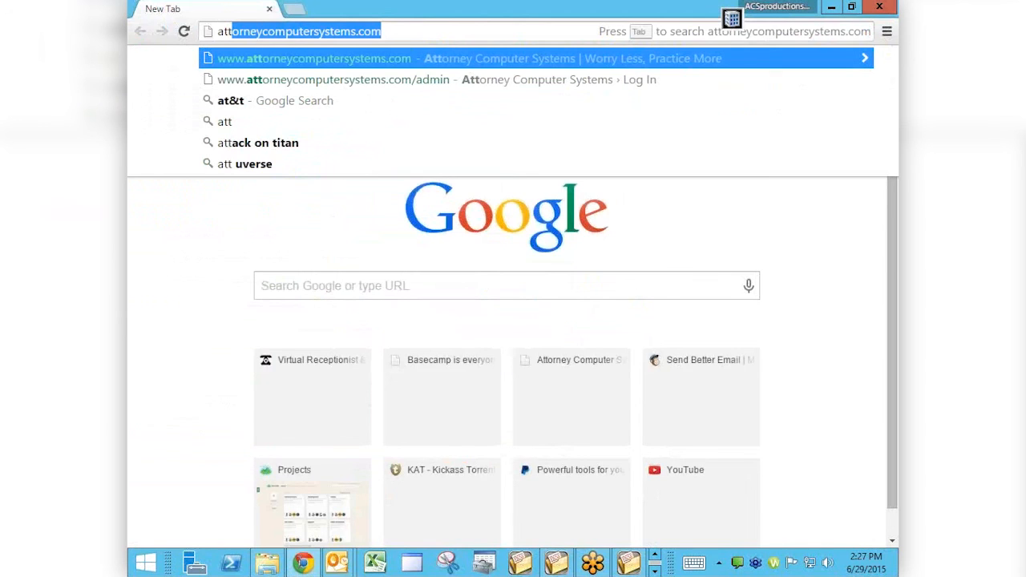
pyautogui.press('Return')
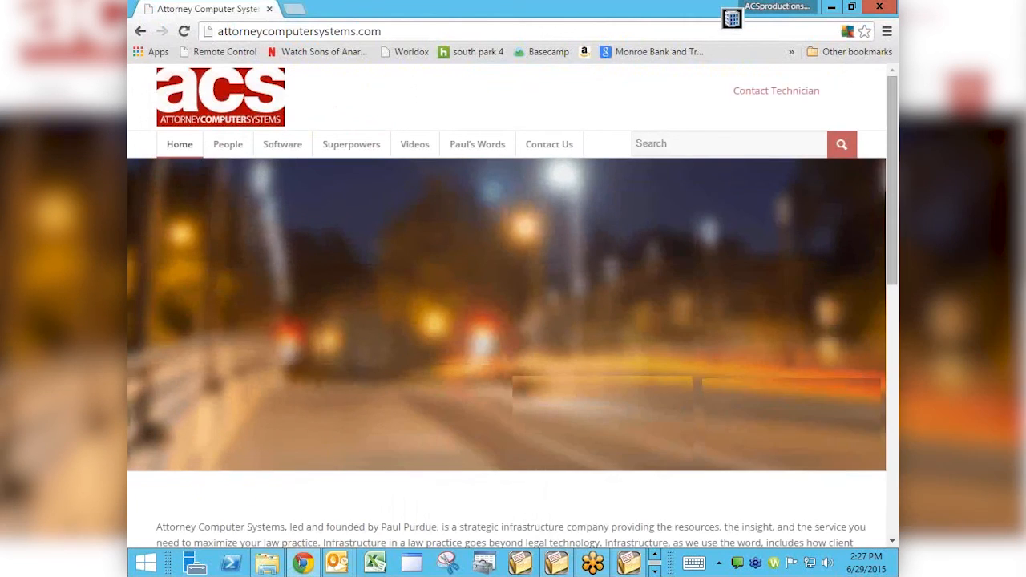
pyautogui.moveTo(414, 144)
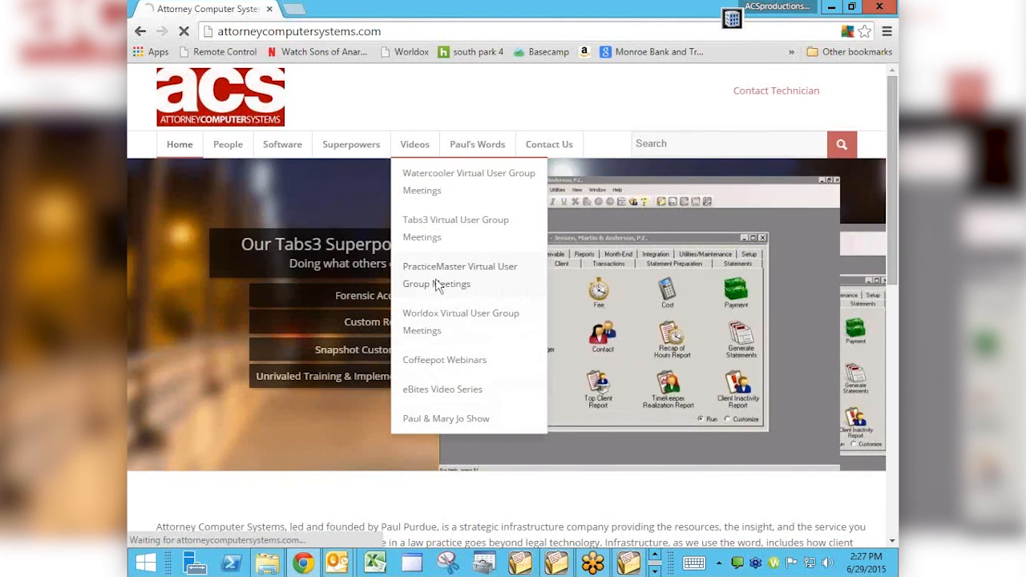
pyautogui.click(437, 285)
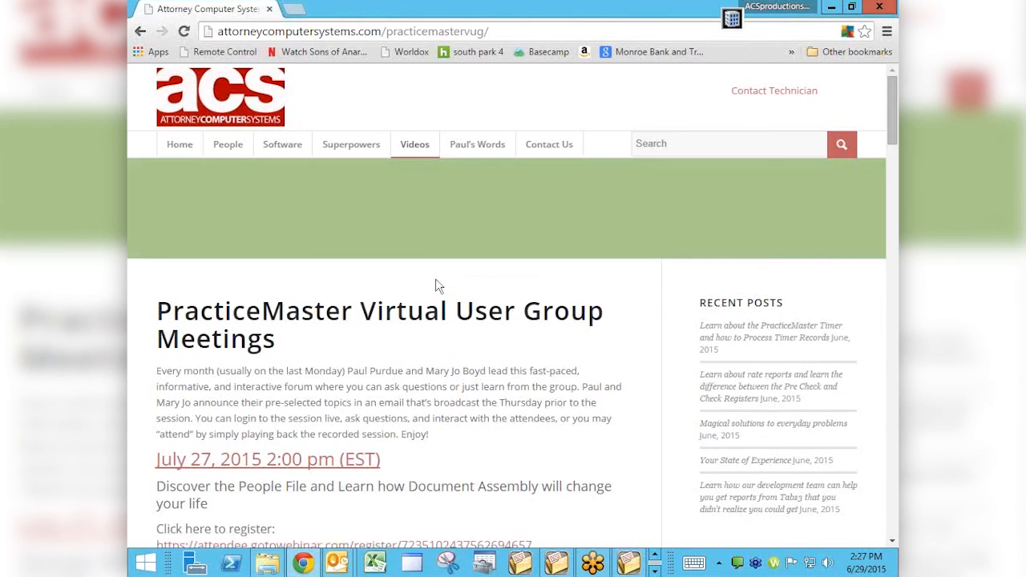
# Read through the upcoming July 27, 2015 session and the past PracticeMaster meeting videos
pyautogui.scroll(-3, 499, 403)
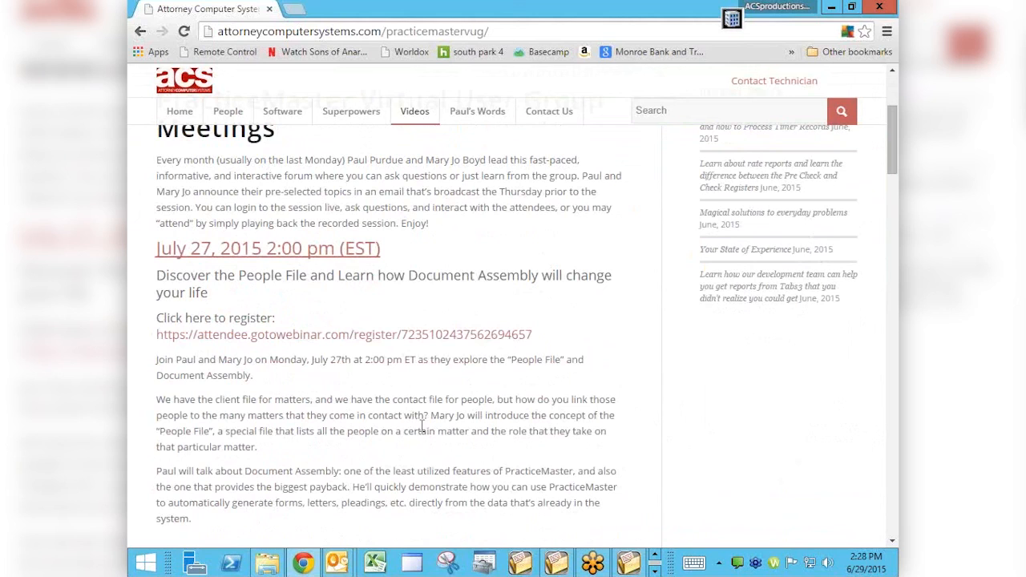
pyautogui.scroll(-2, 531, 413)
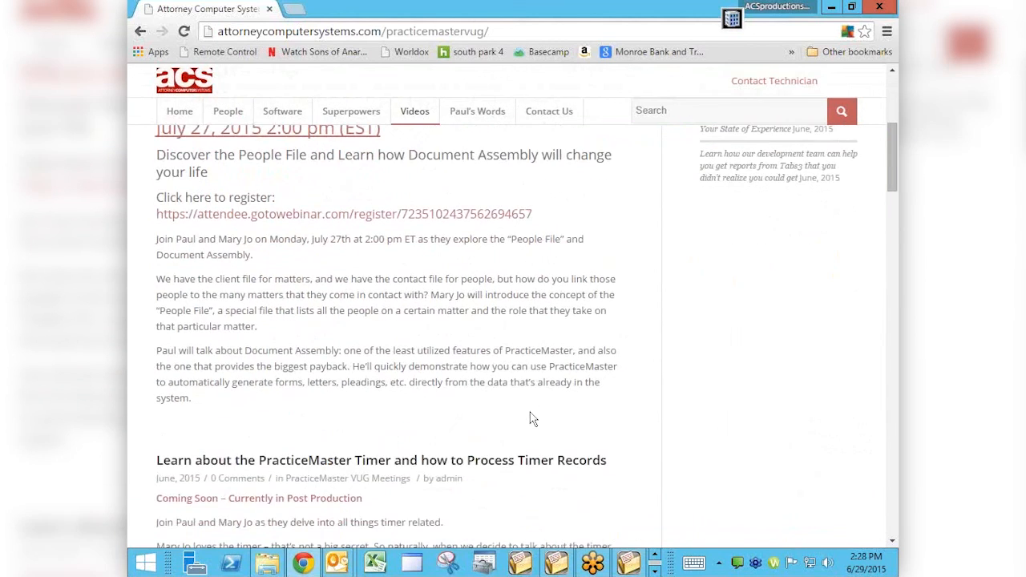
pyautogui.scroll(-2, 531, 417)
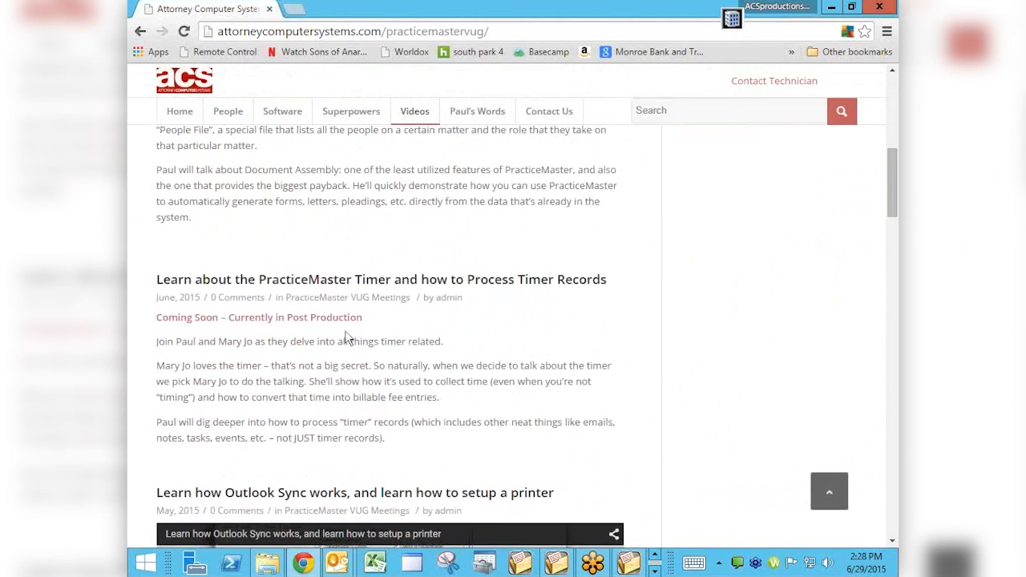
pyautogui.scroll(-4, 346, 337)
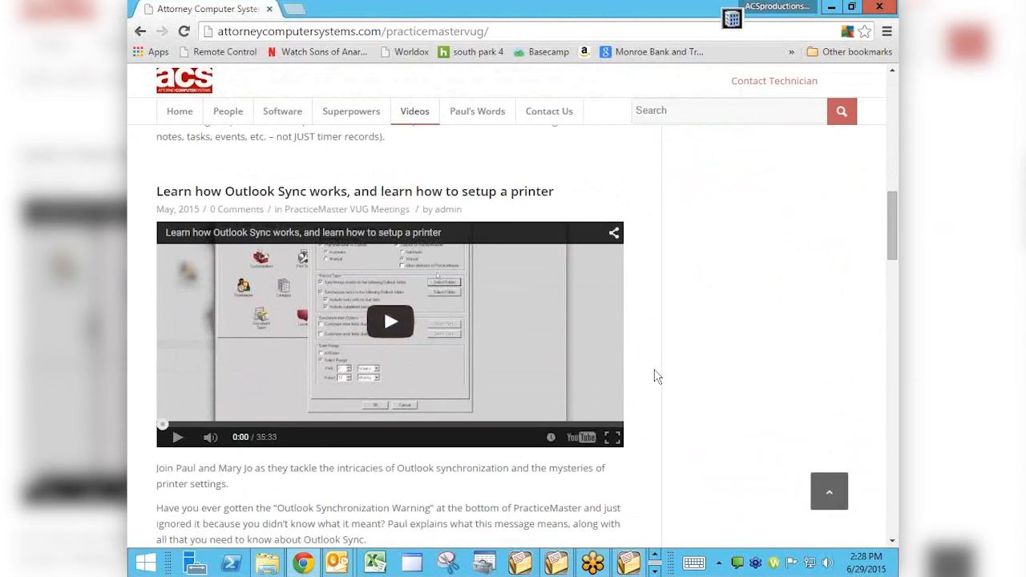
pyautogui.scroll(-4, 656, 376)
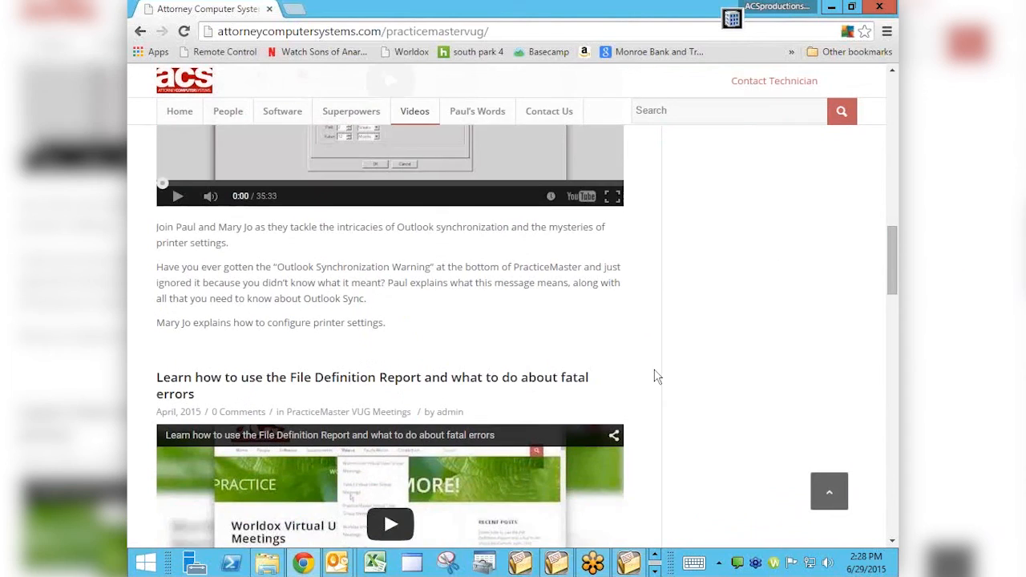
pyautogui.scroll(-1, 656, 376)
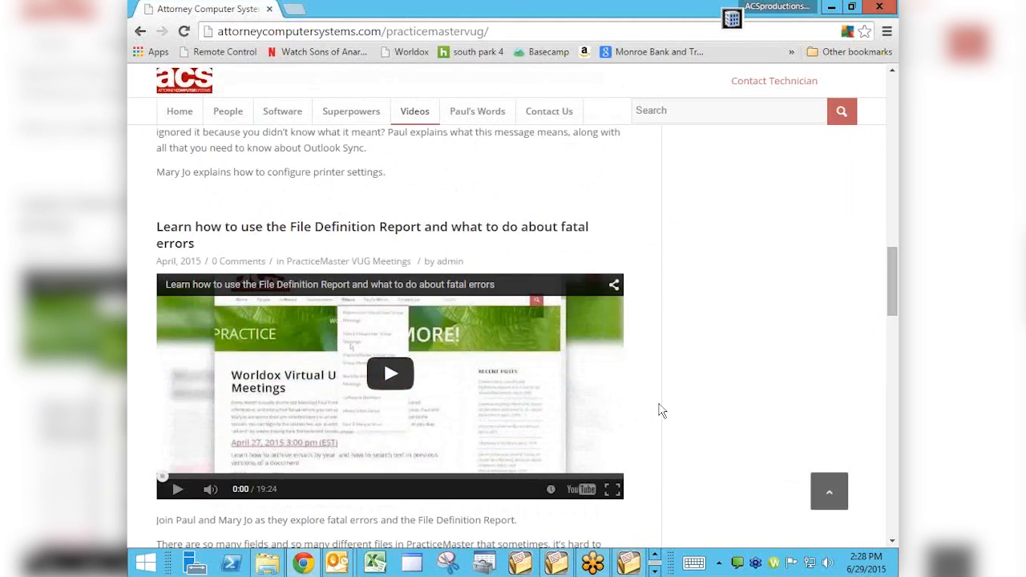
pyautogui.scroll(-1, 661, 410)
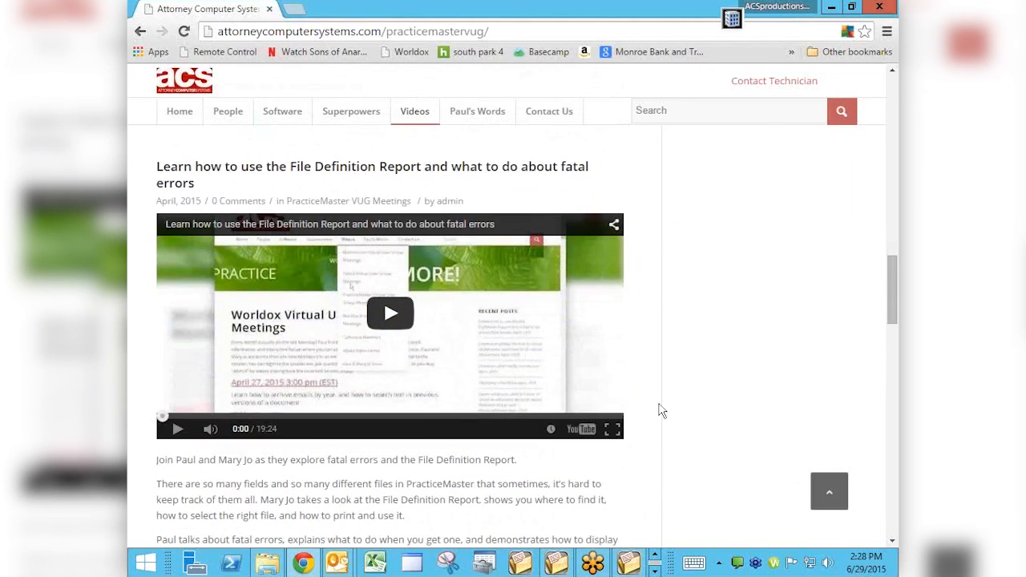
# Search the Attorney Computer Systems website for "convert"
pyautogui.click(691, 109)
pyautogui.write('convert')
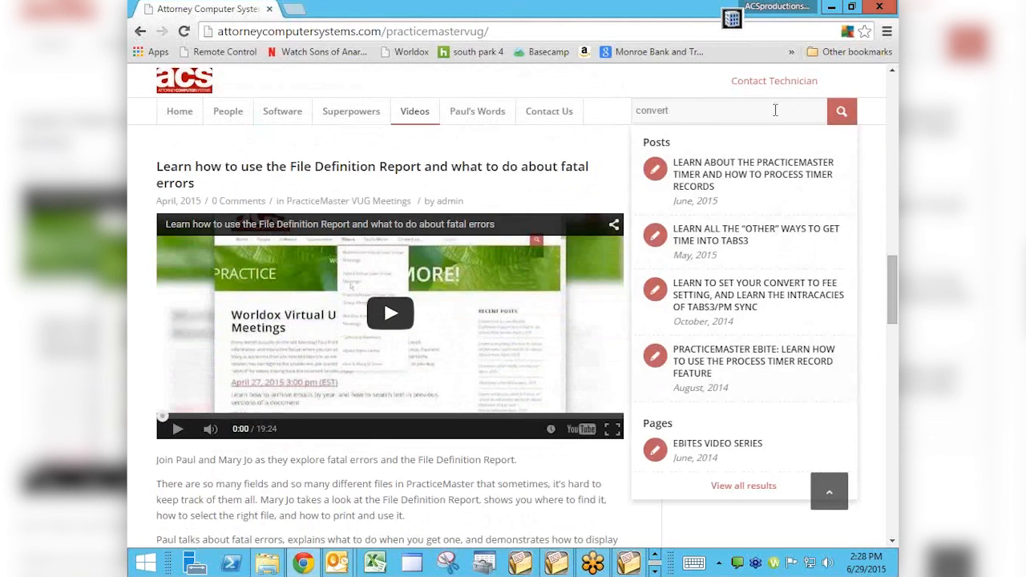
pyautogui.click(840, 117)
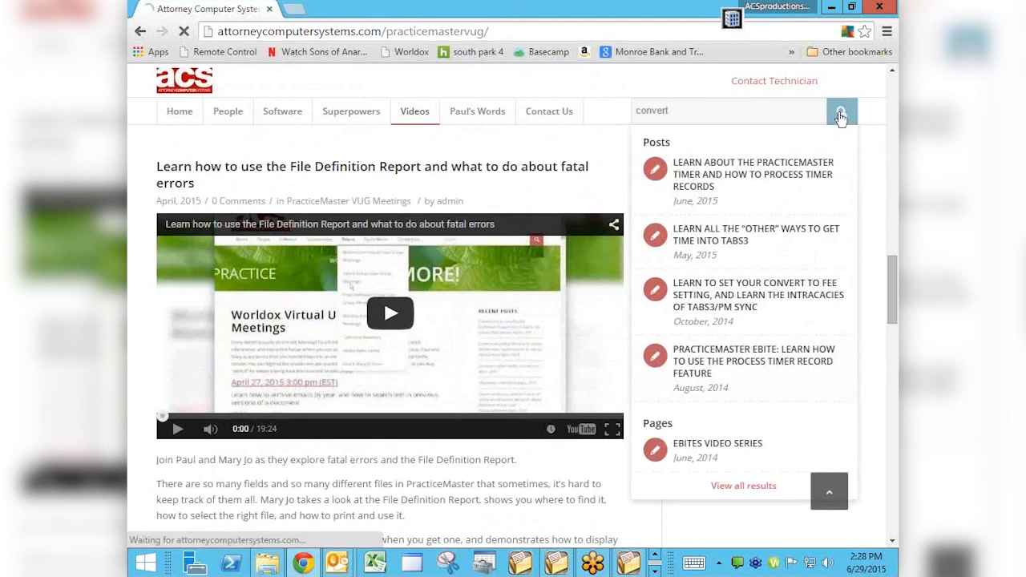